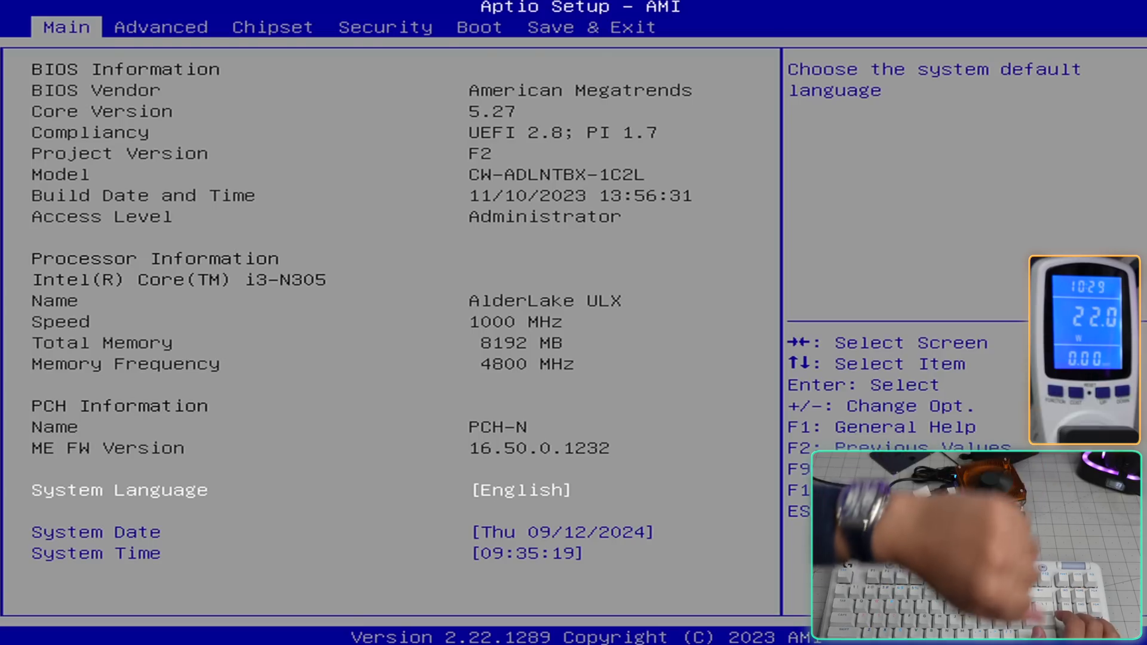
Review the Advanced tab's Connectivity and CPU Configuration settings, including CPU SMM Enhancement.
key("Right")
key("Return")
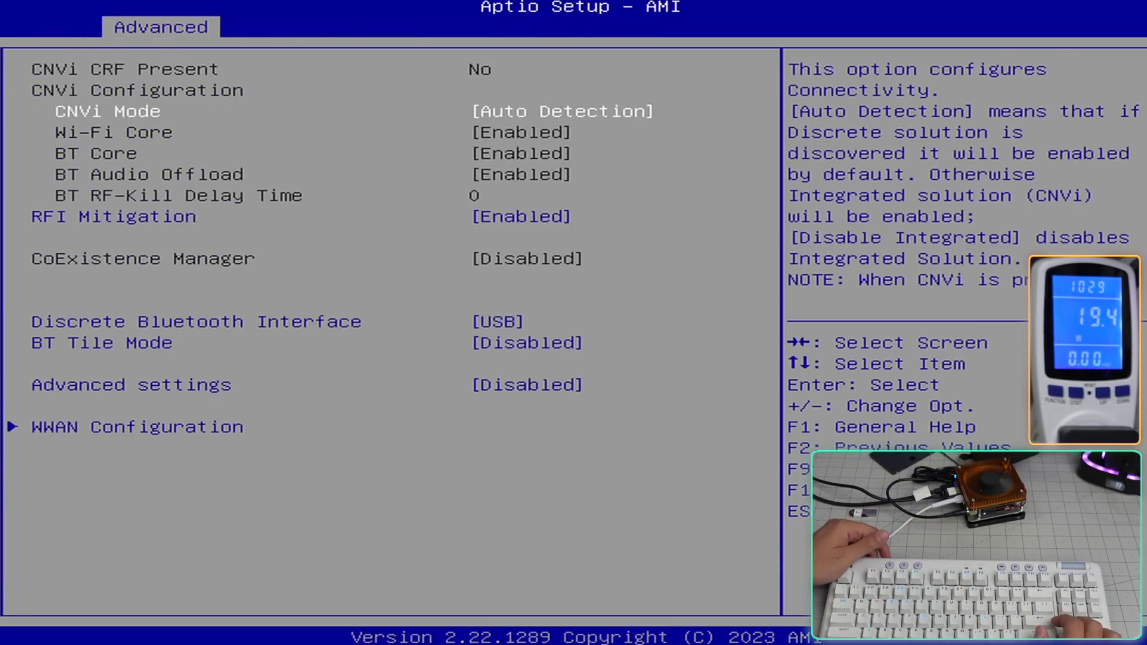
key("Escape")
key("Down")
key("Return")
key("Down")
key("Down")
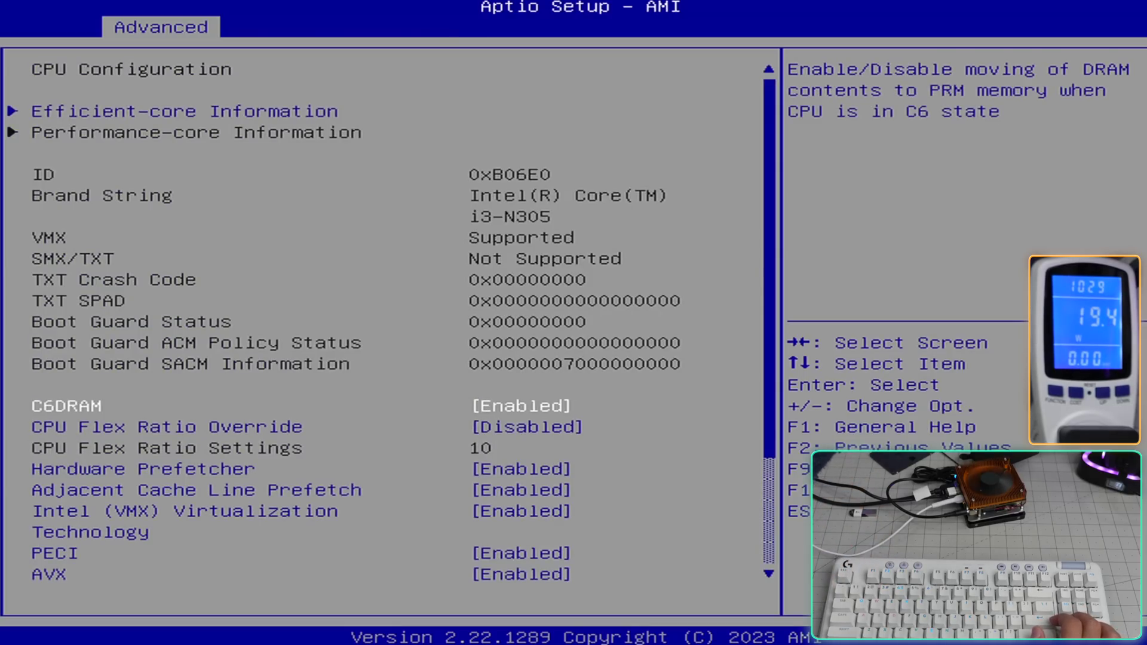
key("Down")
key("Down")
key("Down")
key("Down")
key("Down")
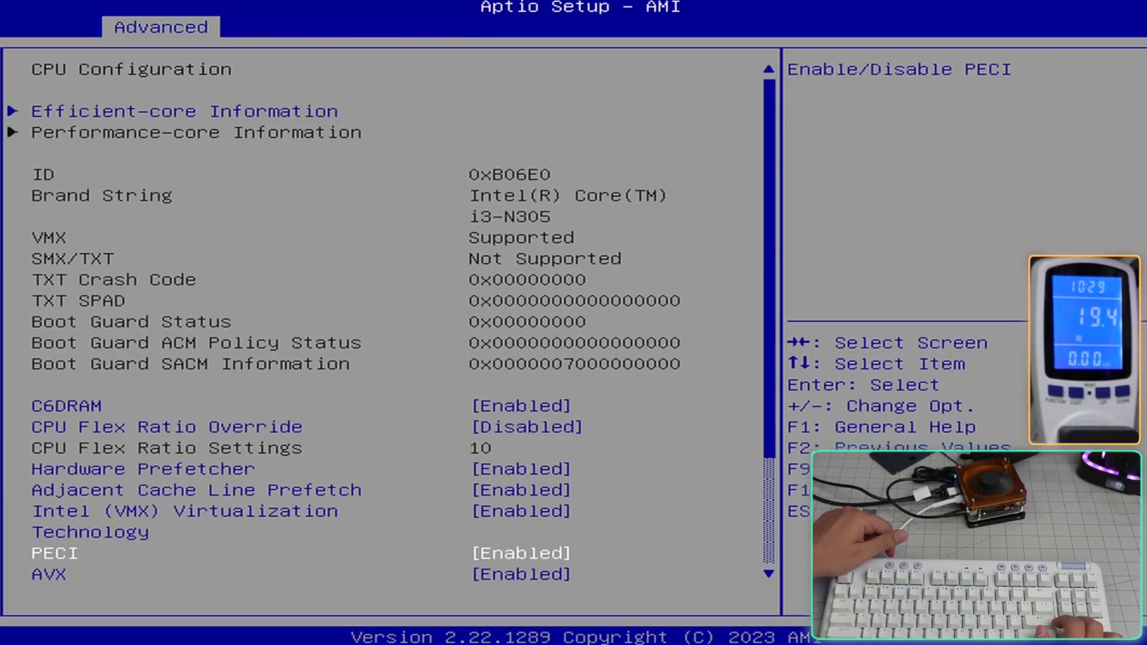
key("Up")
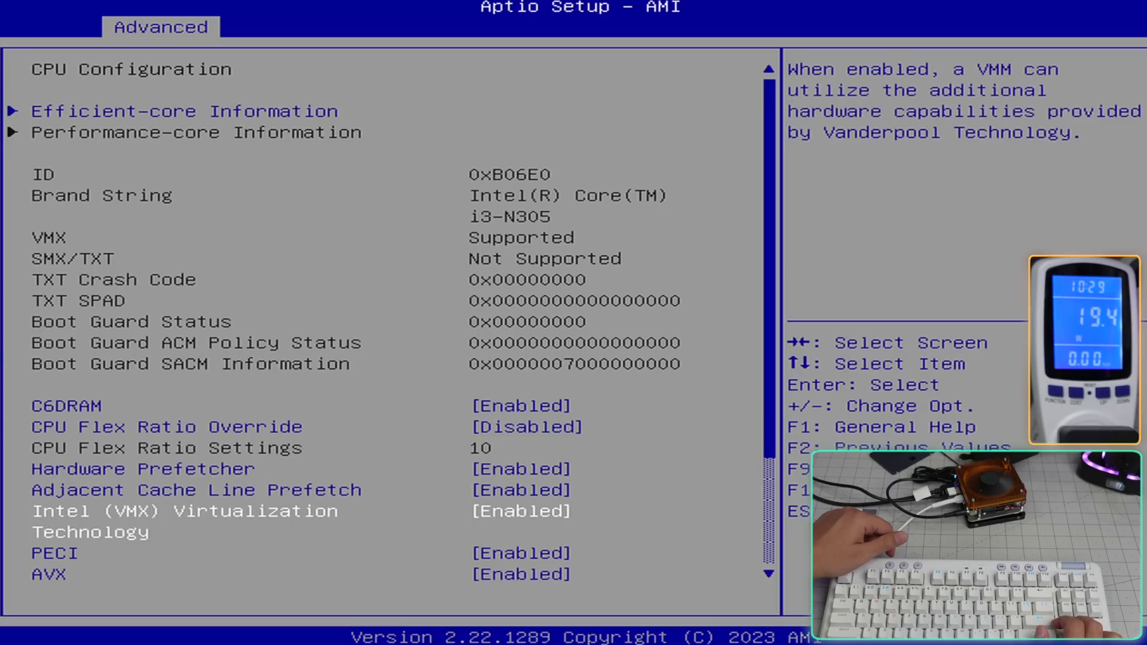
key("Down")
key("Down")
key("Down")
key("Down")
key("Down")
key("Down")
key("Down")
key("Down")
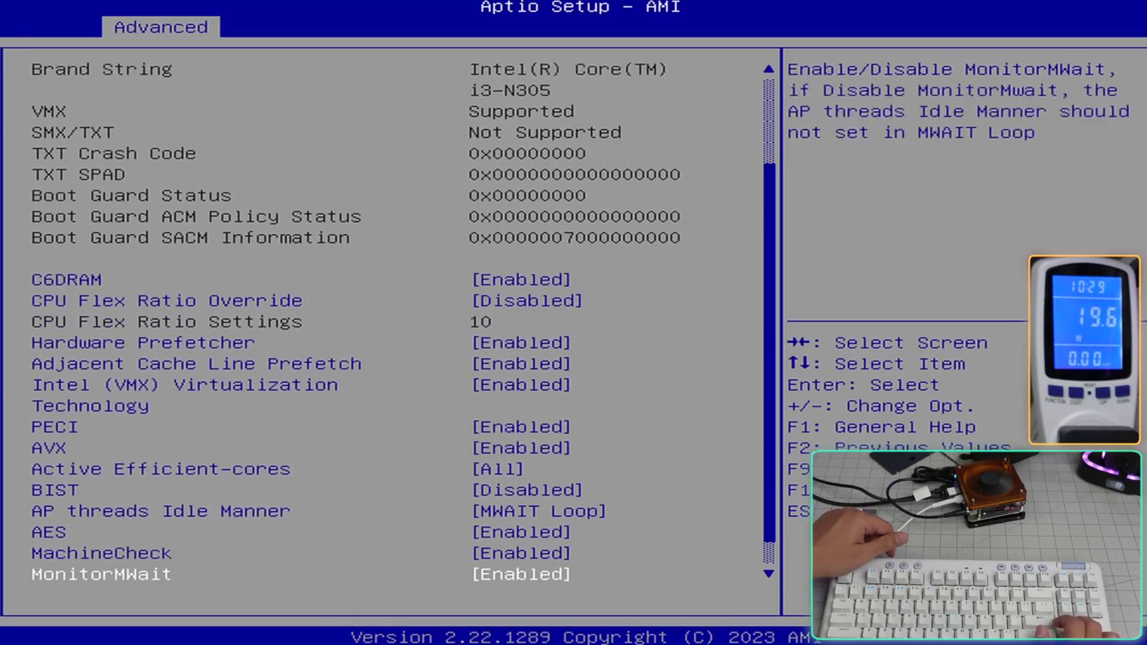
key("Down")
key("Down")
key("Up")
key("Return")
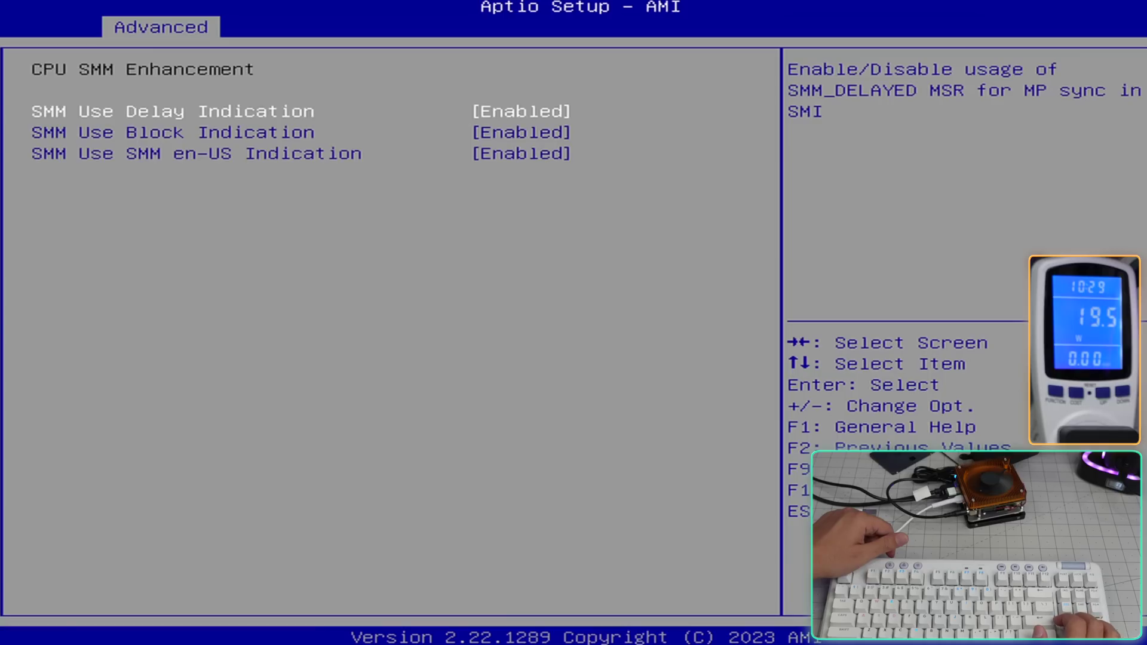
key("Escape")
key("Up")
key("Up")
key("Up")
key("Up")
key("Up")
key("Up")
key("Up")
key("Up")
key("Up")
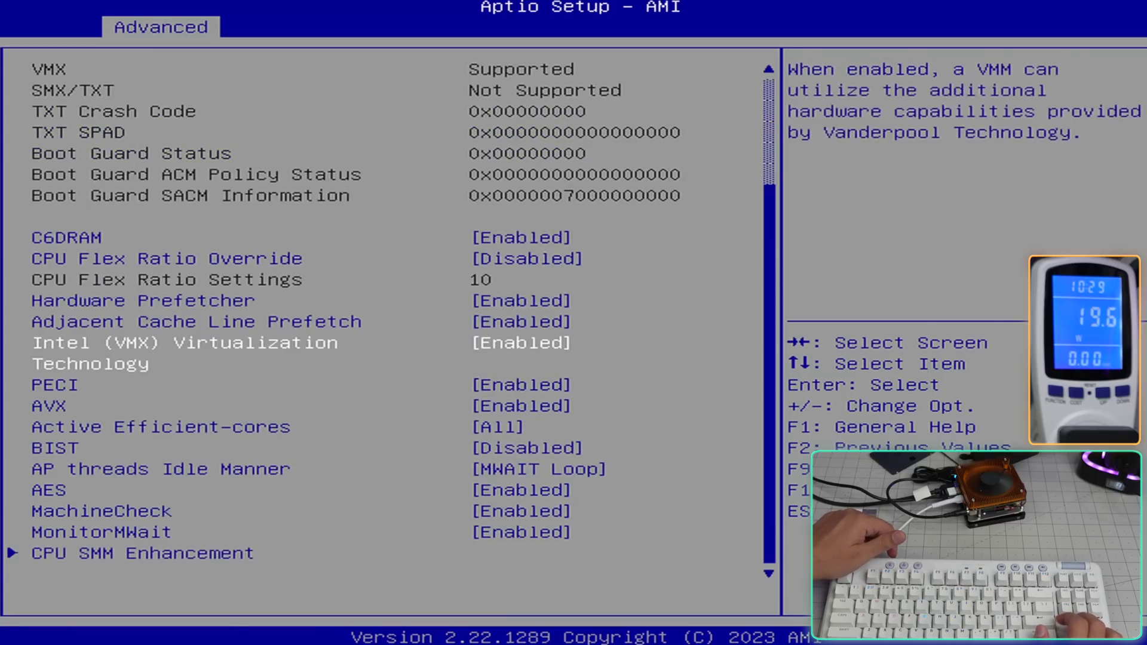
key("Escape")
Review the Power & Performance C-state and turbo settings, then the Trusted Computing TPM 2.0 page.
key("Down")
key("Return")
key("Return")
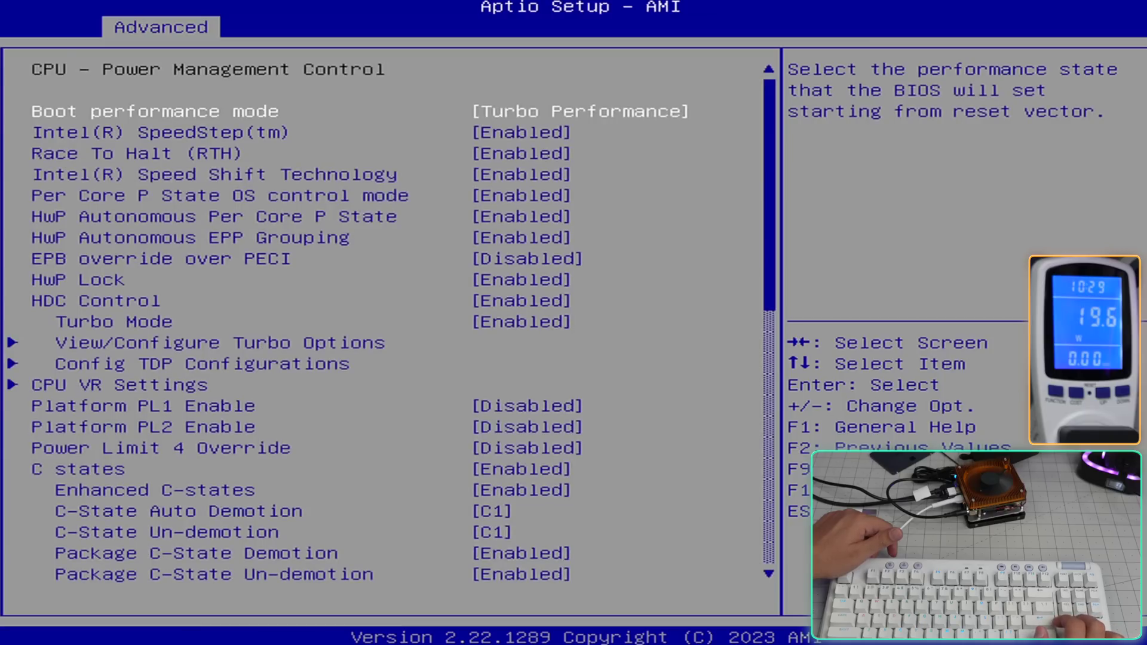
key("Down")
key("Down")
key("Down")
key("Down")
key("Down")
key("Down")
key("Down")
key("Down")
key("Down")
key("Down")
key("Down")
key("Down")
key("Down")
key("Down")
key("Down")
key("Down")
key("Down")
key("Down")
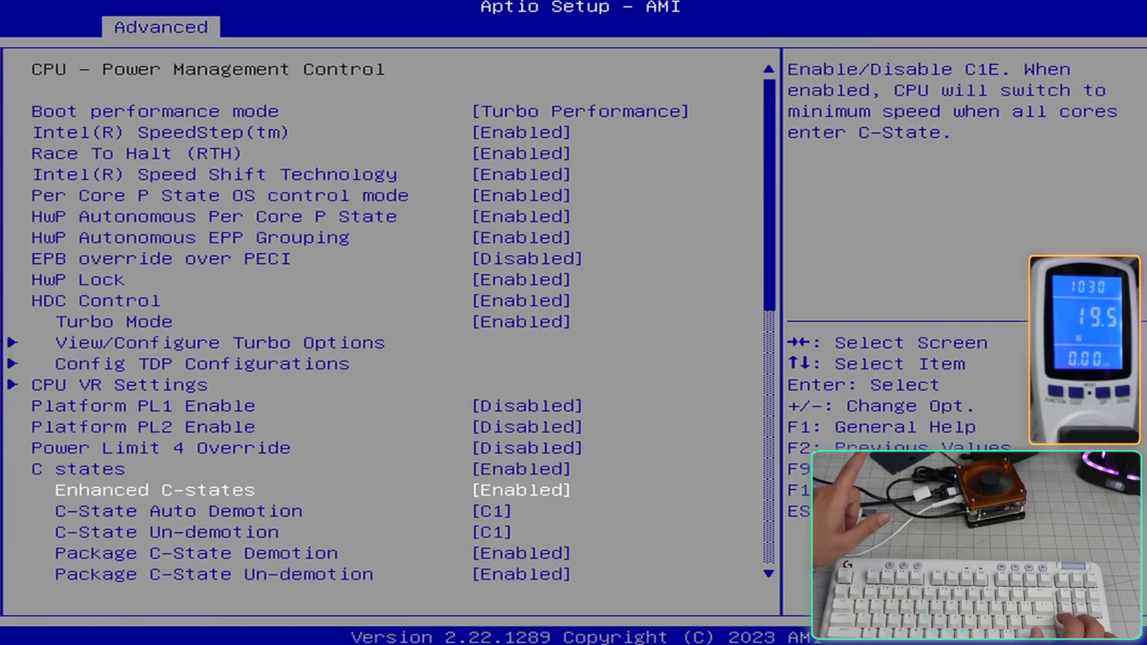
key("Up")
key("Down")
key("Down")
key("Down")
key("Down")
key("Down")
key("Down")
key("Down")
key("Down")
key("Down")
key("Down")
key("Down")
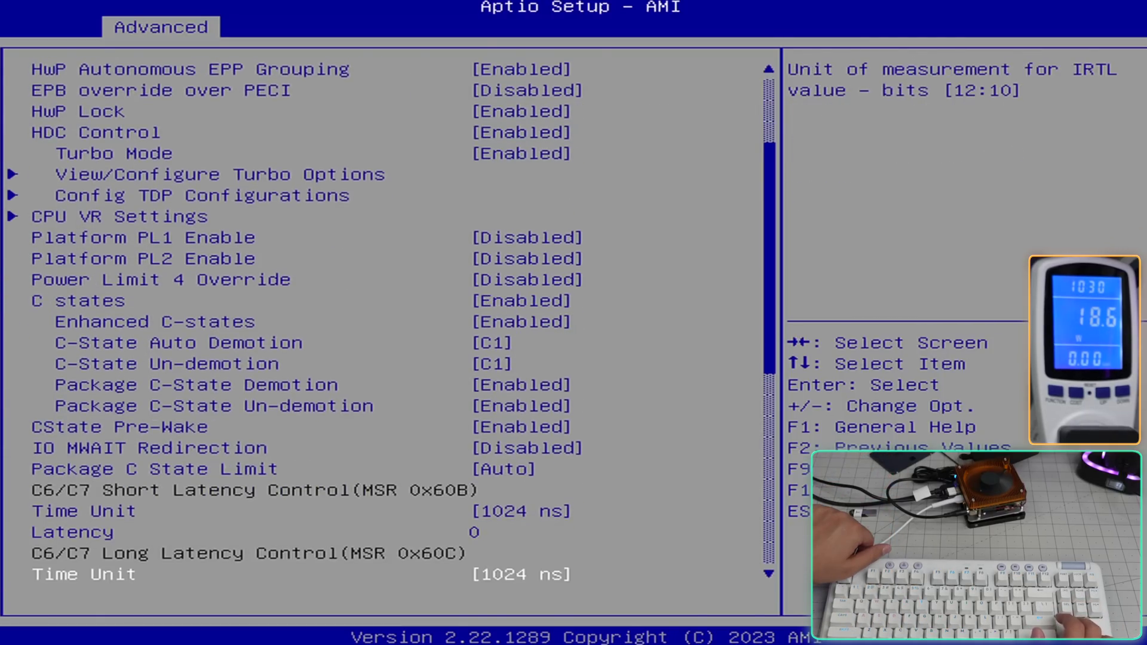
key("Up")
key("Up")
key("Up")
key("Up")
key("Up")
key("Up")
key("Up")
key("Up")
key("Up")
key("Up")
key("Up")
key("Up")
key("Up")
key("Up")
key("Up")
key("Up")
key("Up")
key("Down")
key("Return")
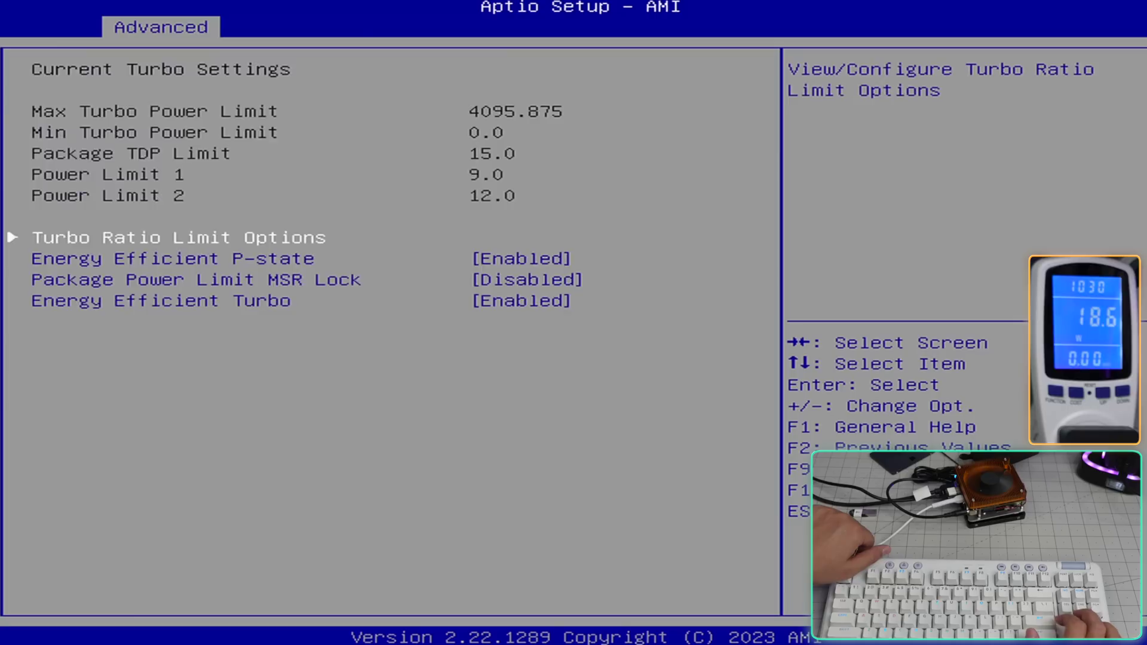
key("Escape")
key("Escape")
key("Escape")
key("Down")
key("Down")
key("Down")
key("Down")
key("Return")
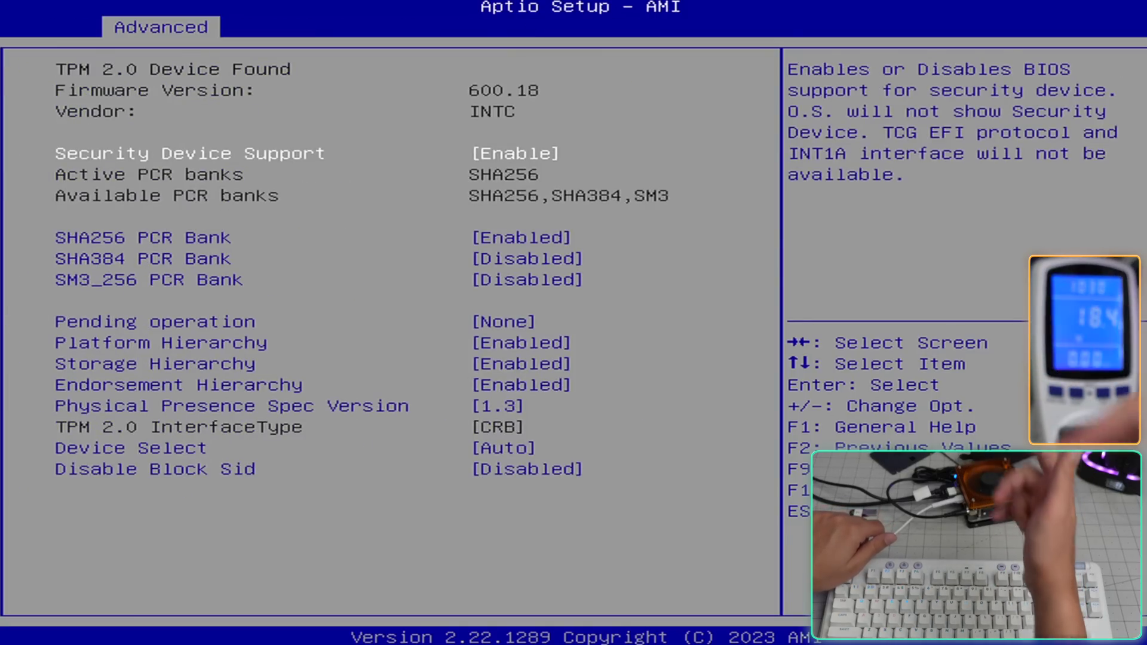
key("Escape")
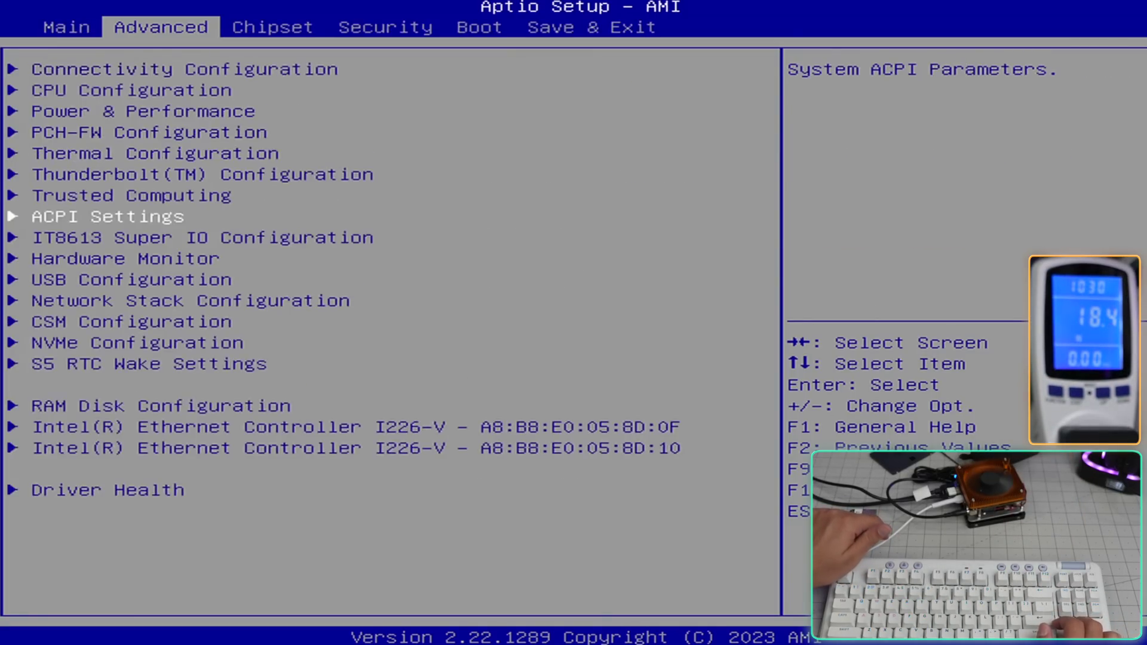
key("Down")
key("Return")
key("Escape")
key("Down")
key("Return")
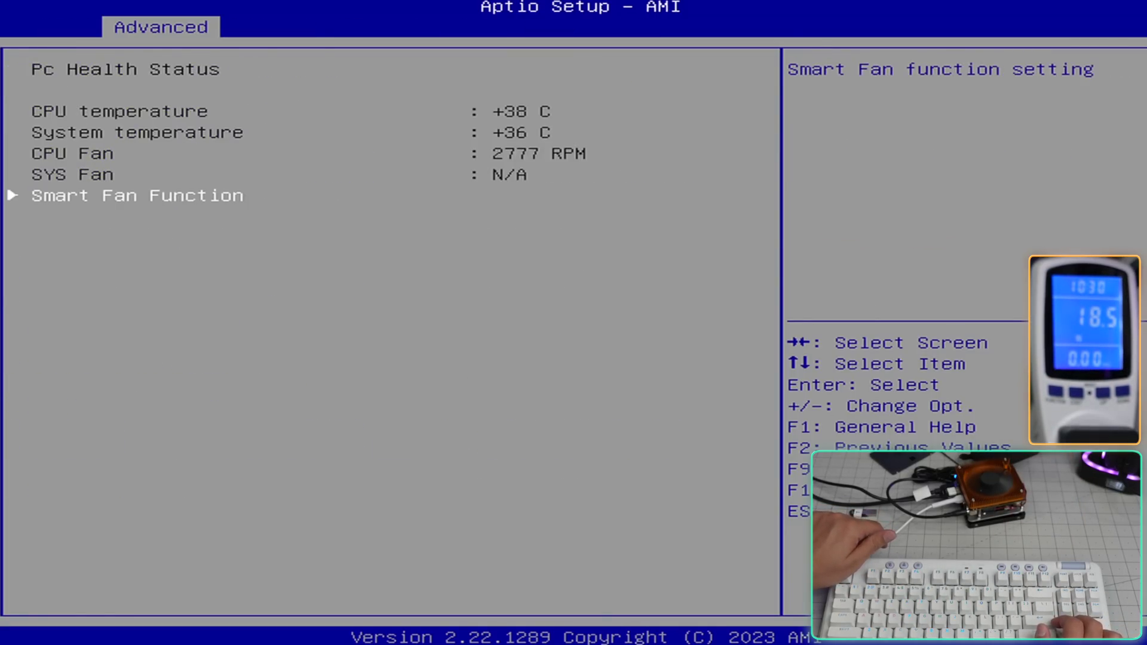
key("Escape")
key("Return")
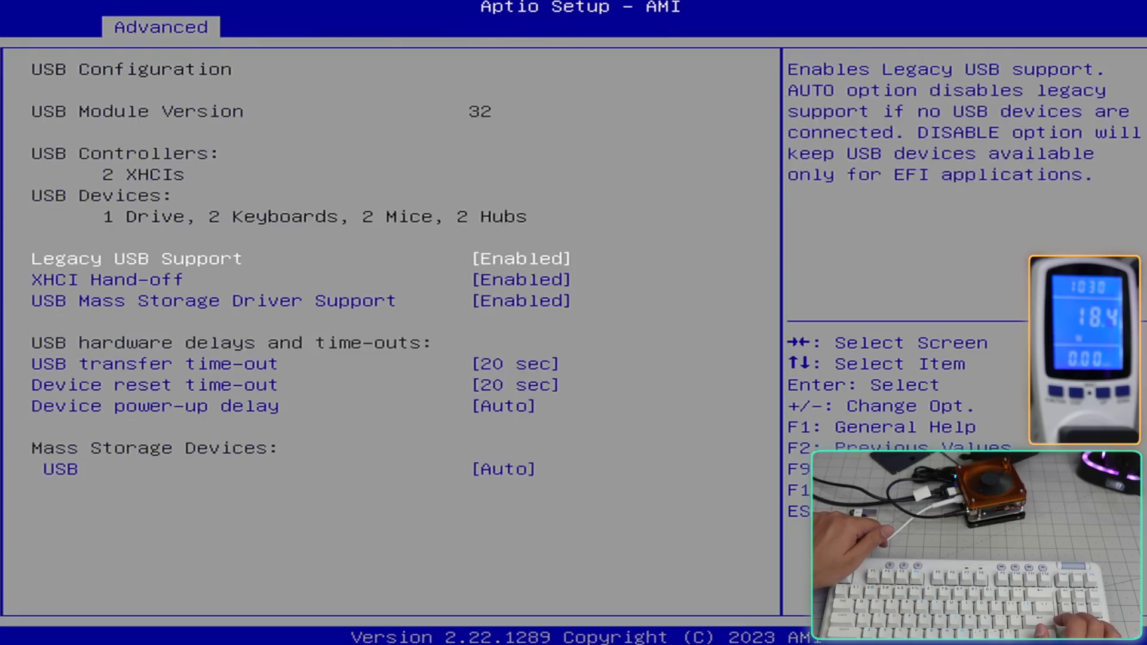
key("Escape")
key("Down")
key("Return")
key("Escape")
key("Down")
key("Down")
key("Down")
key("Down")
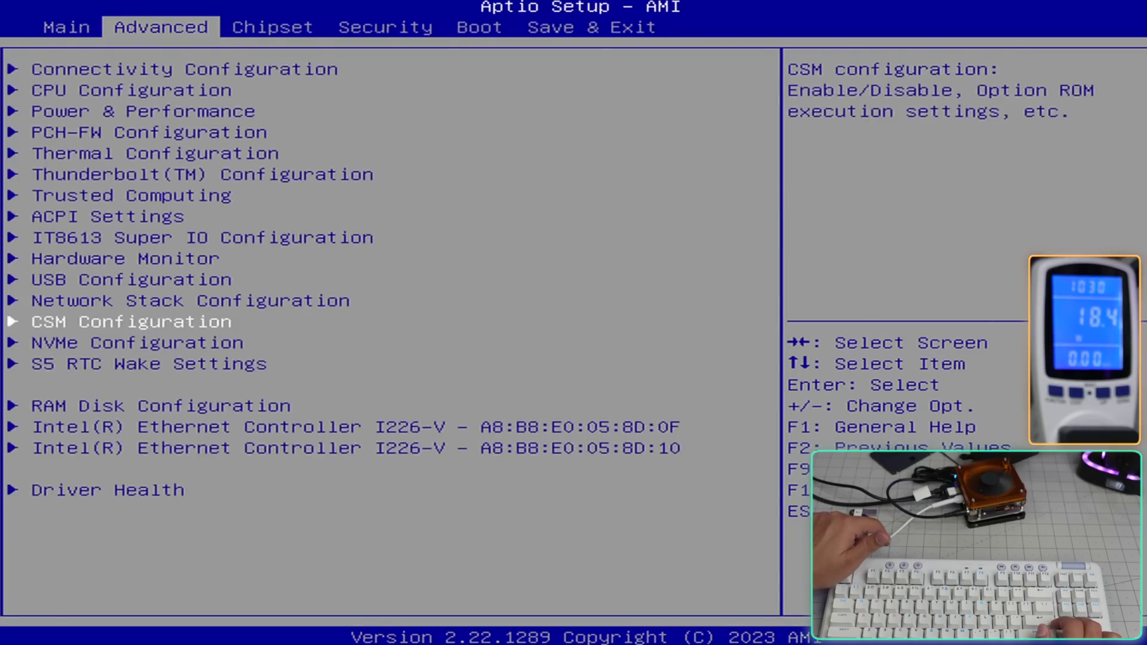
key("Return")
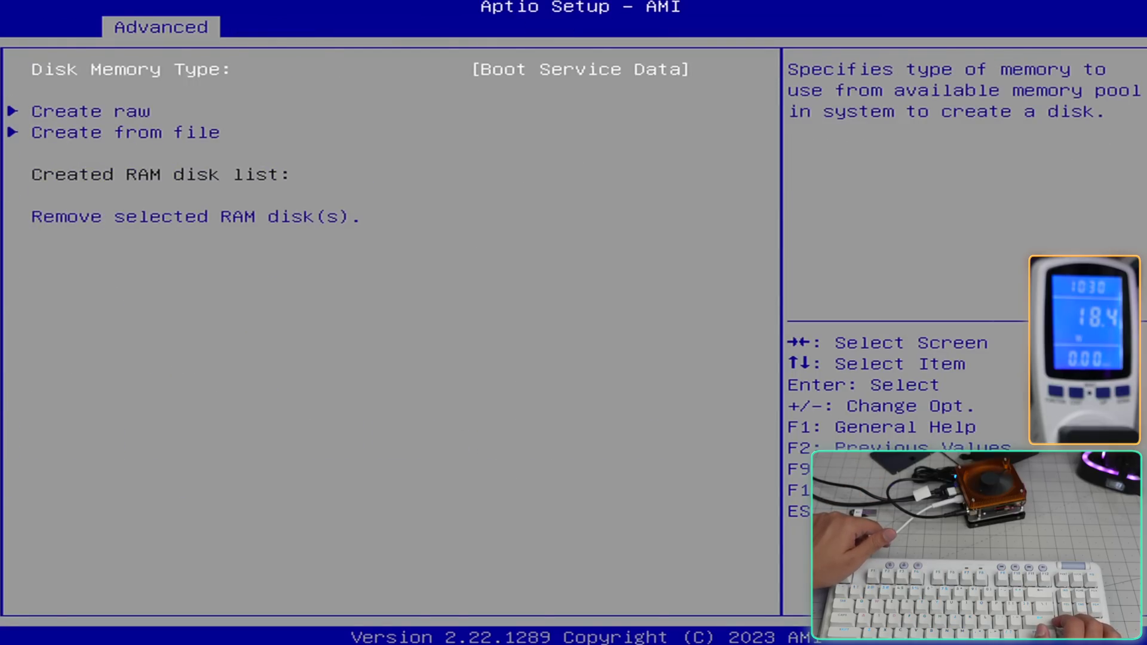
key("Escape")
key("Return")
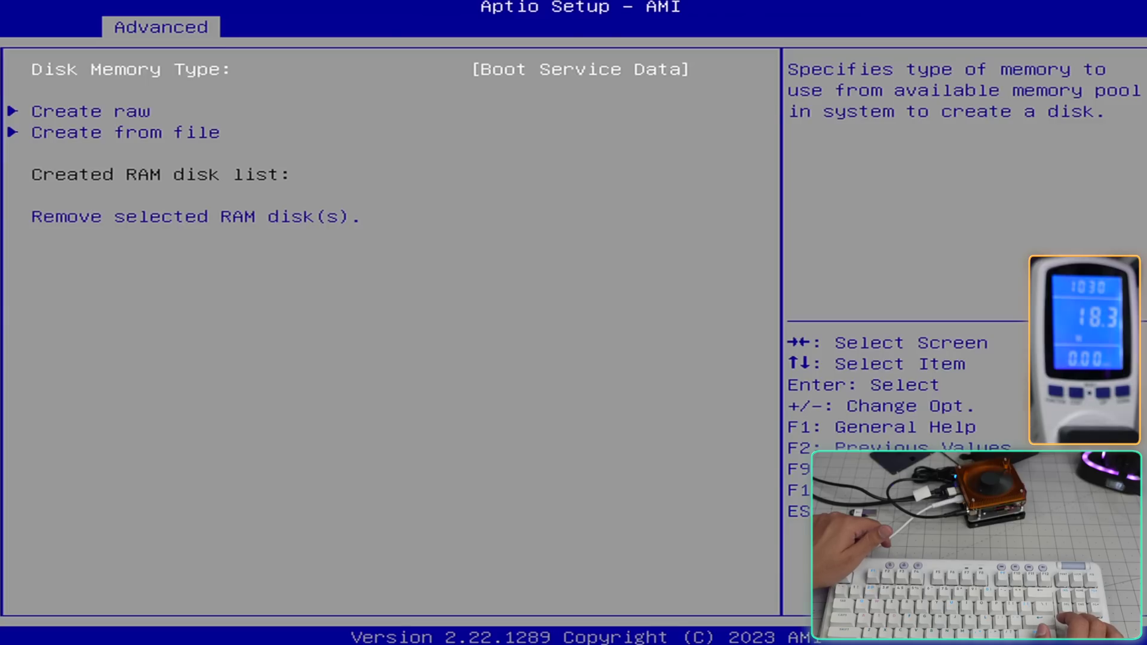
key("Escape")
key("Down")
key("Return")
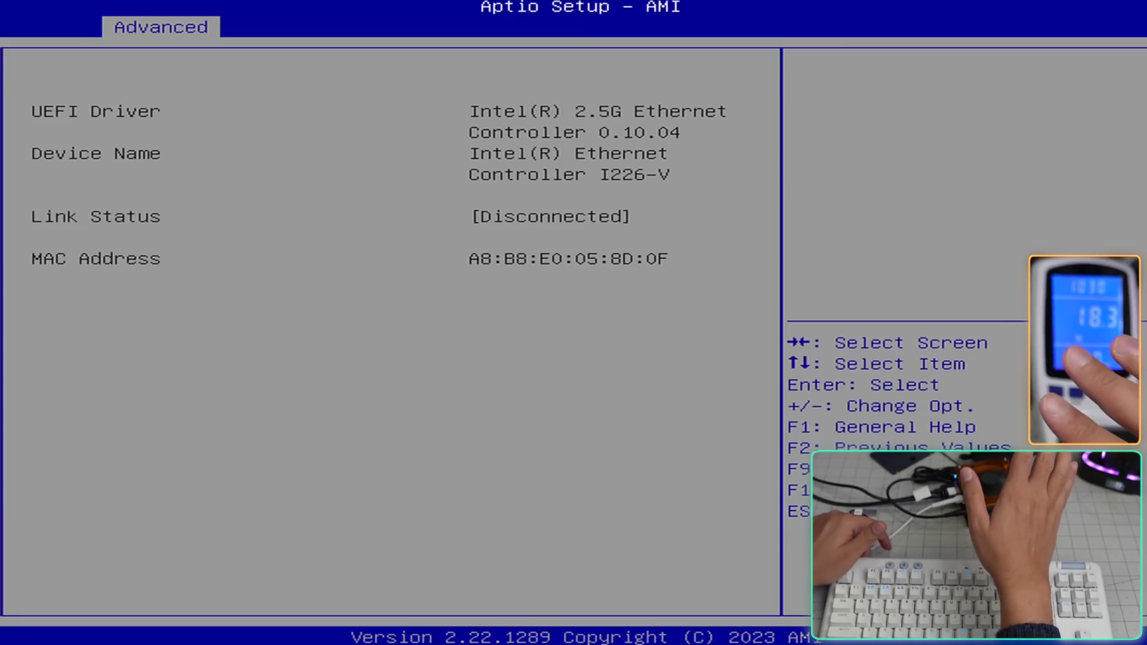
key("Escape")
key("Down")
key("Return")
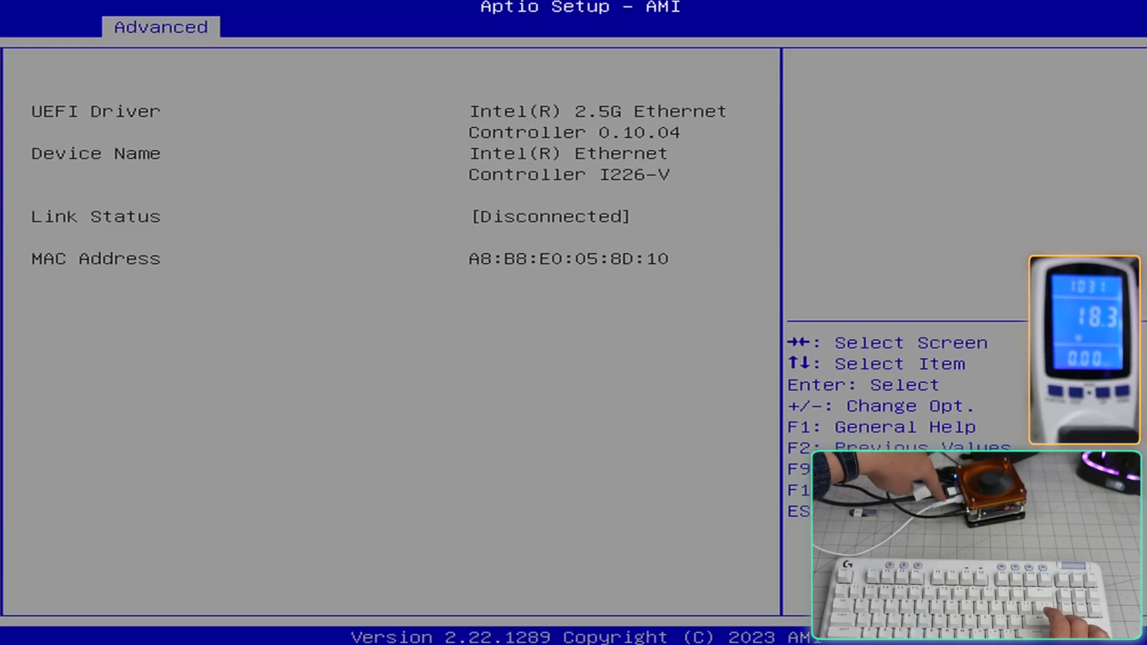
key("Escape")
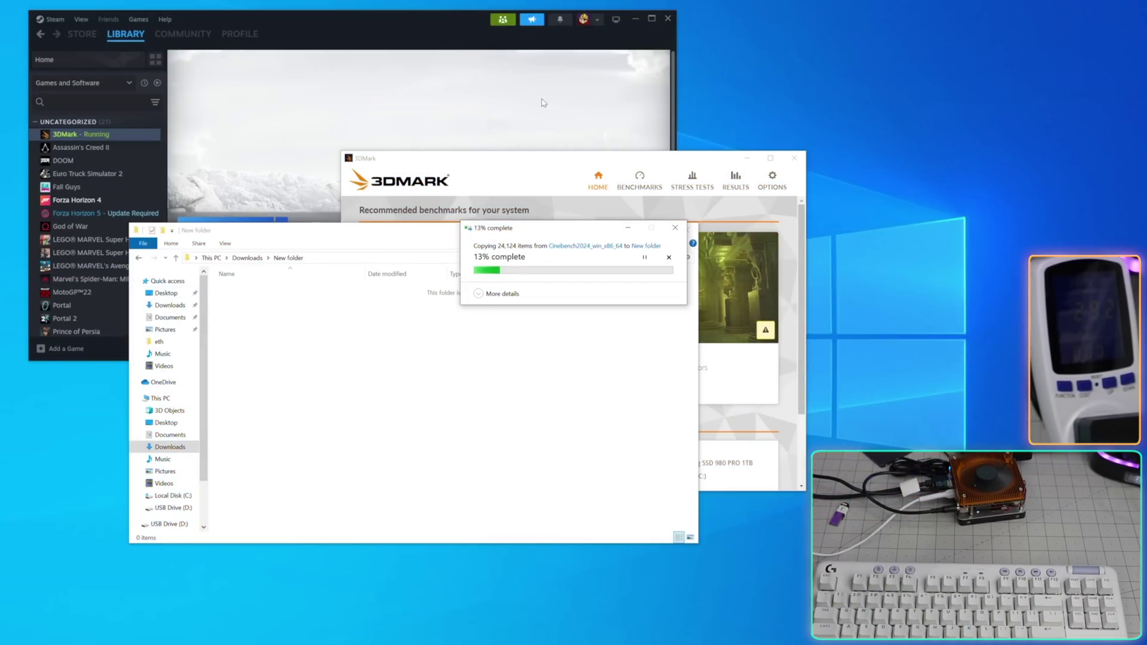
Search 'ne' from the Start menu to reach Network Connections and show Ethernet 2's Status dialog.
left_click(546, 186)
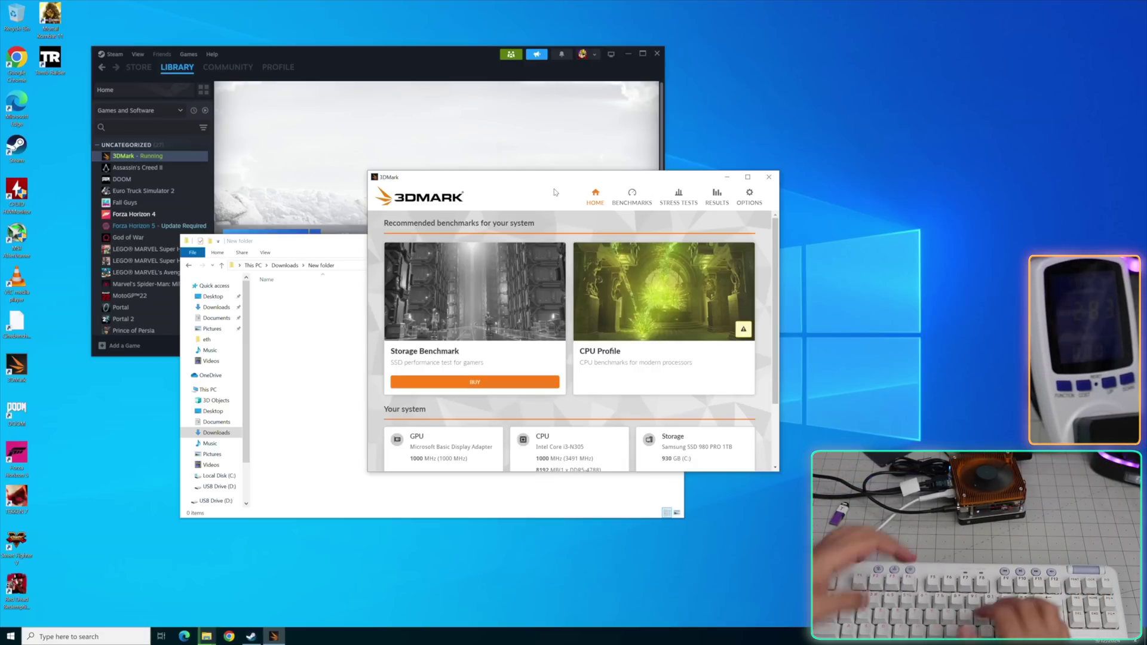
key("super")
type("newo")
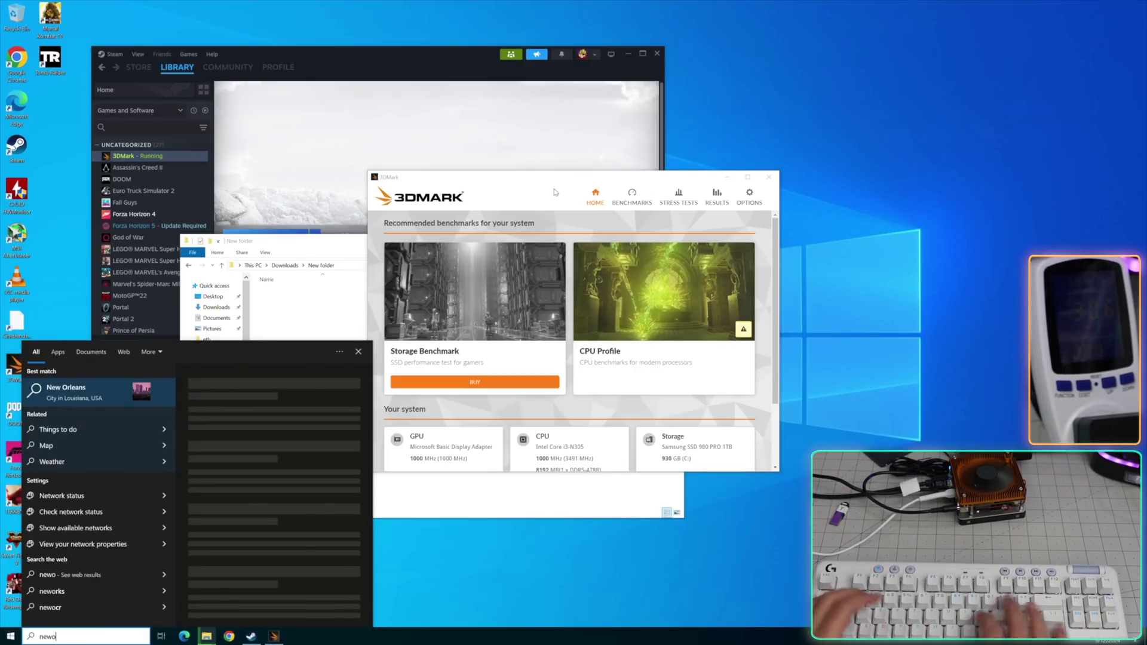
key("BackSpace")
key("BackSpace")
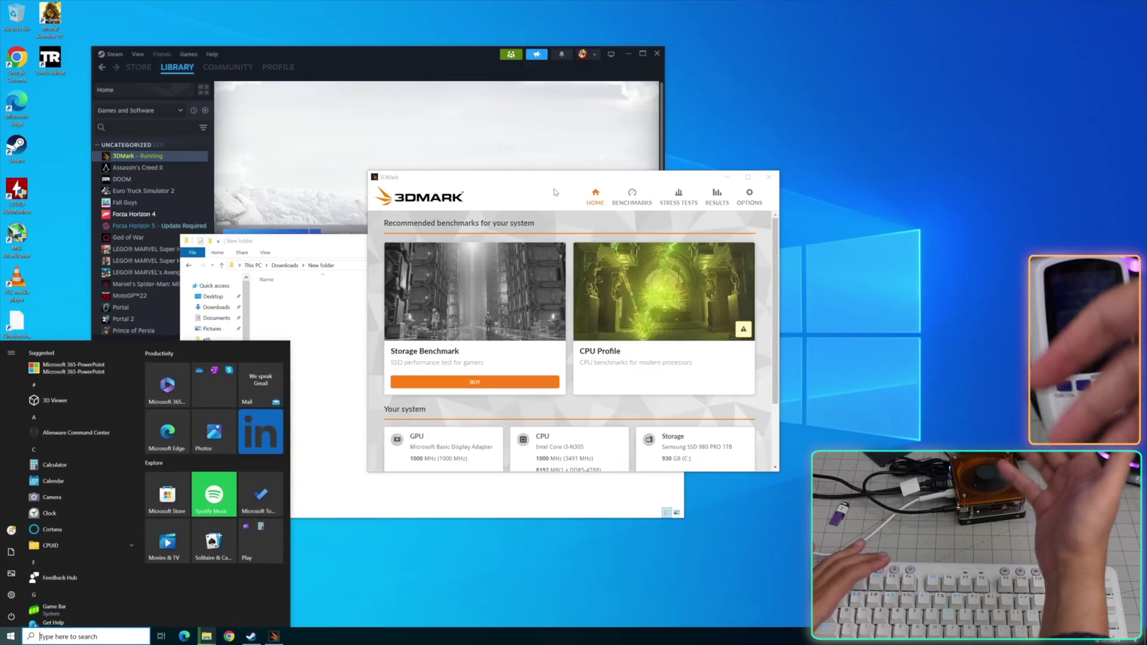
key("Escape")
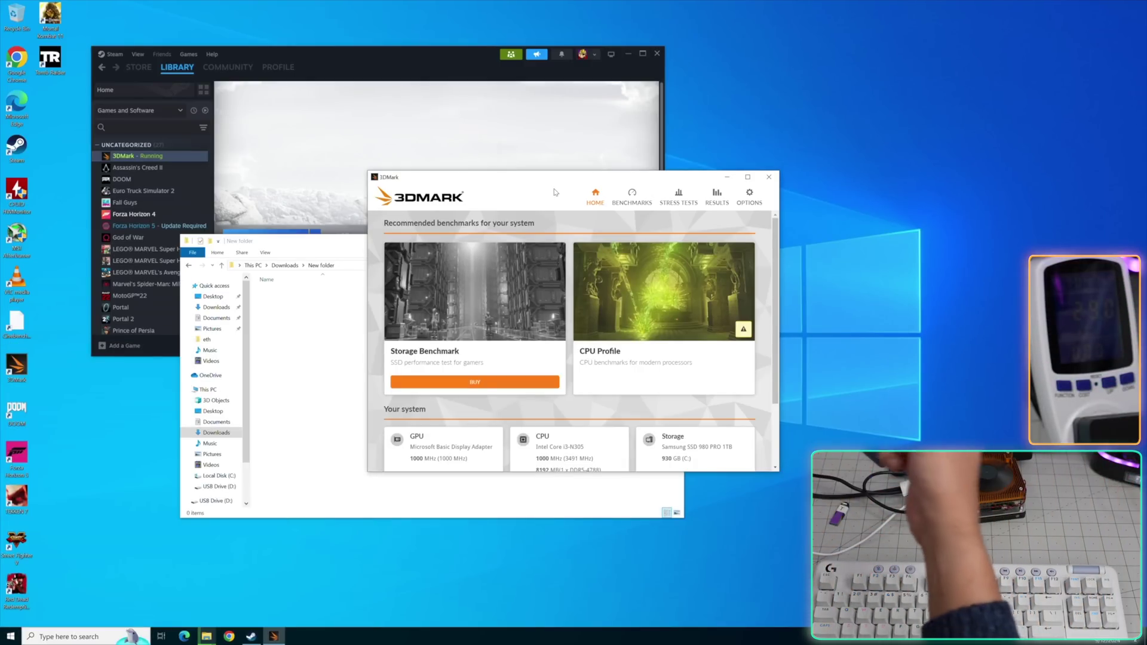
key("super")
type("ne")
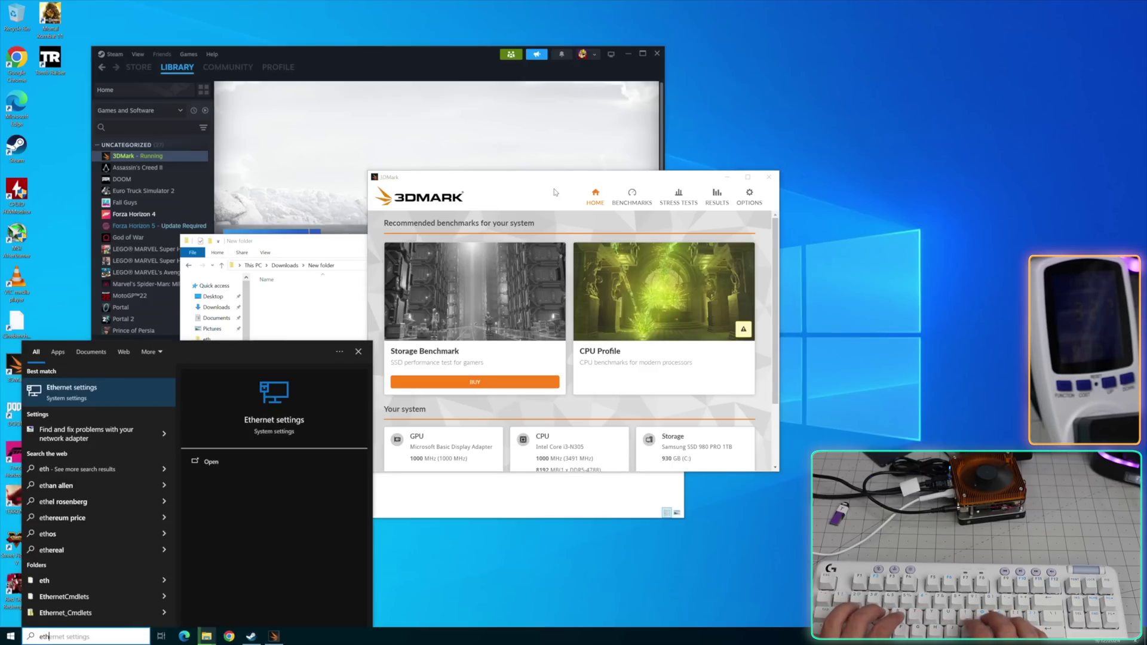
key("Return")
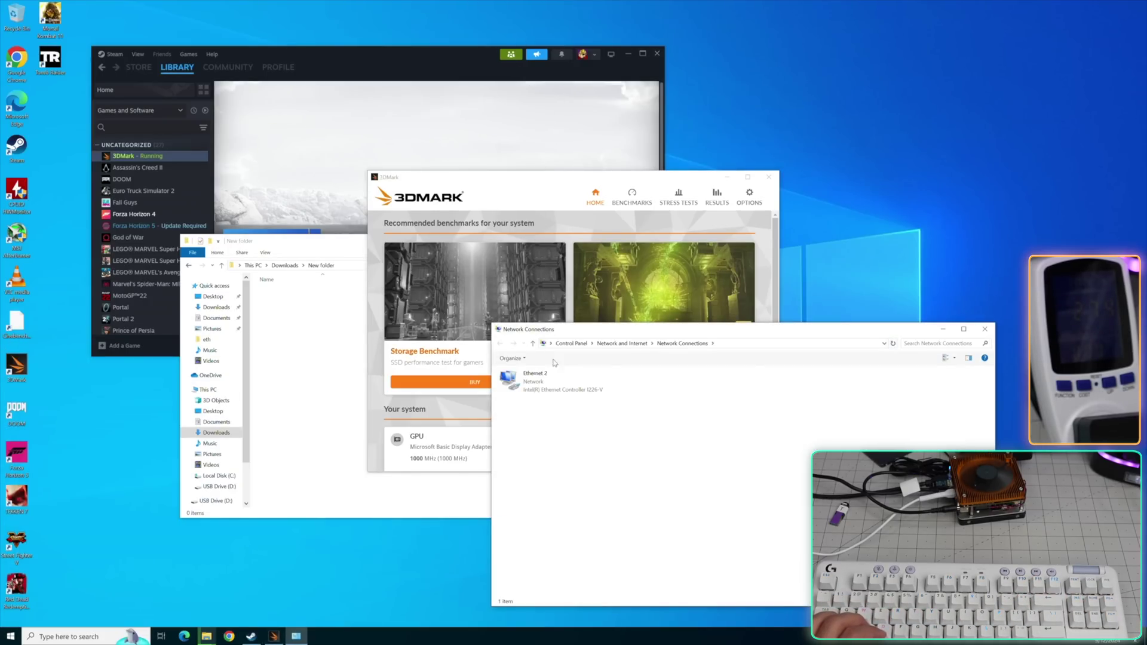
double_click(553, 382)
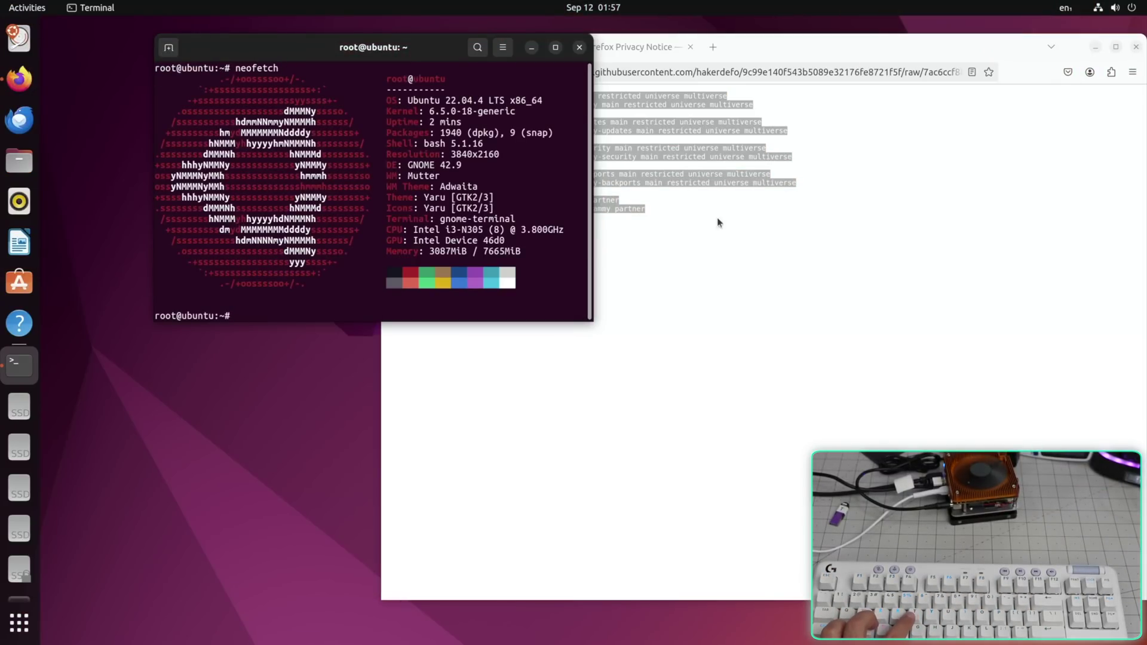
Load youtube.com in Firefox.
left_click(762, 278)
key("ctrl+Tab")
key("ctrl+l")
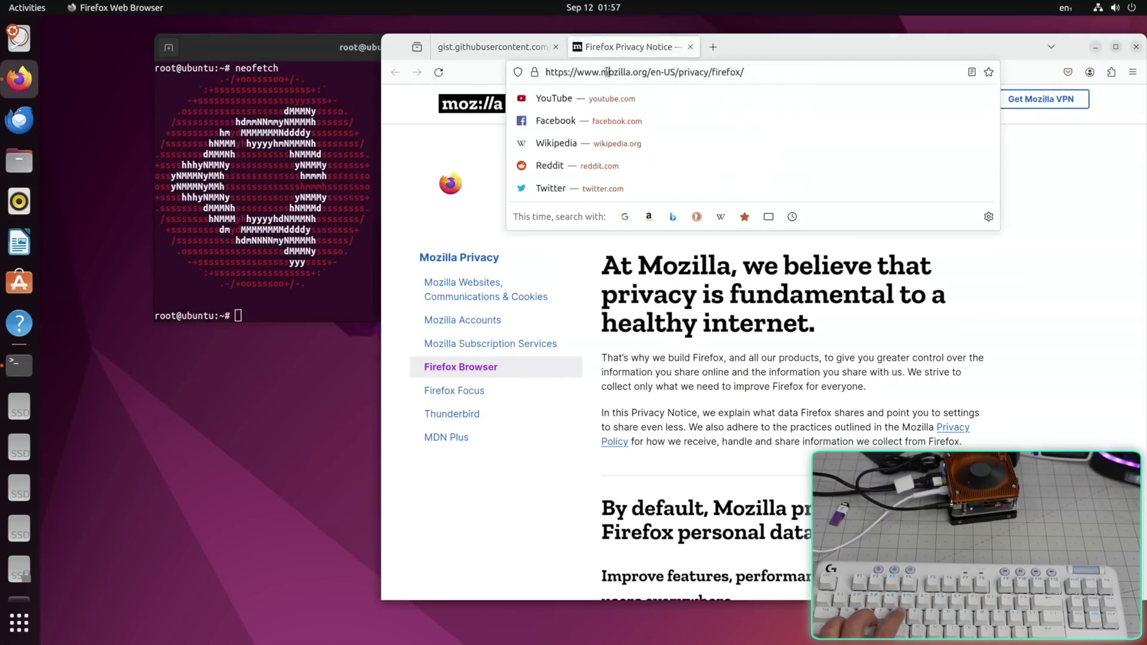
type("youtube.com")
key("Return")
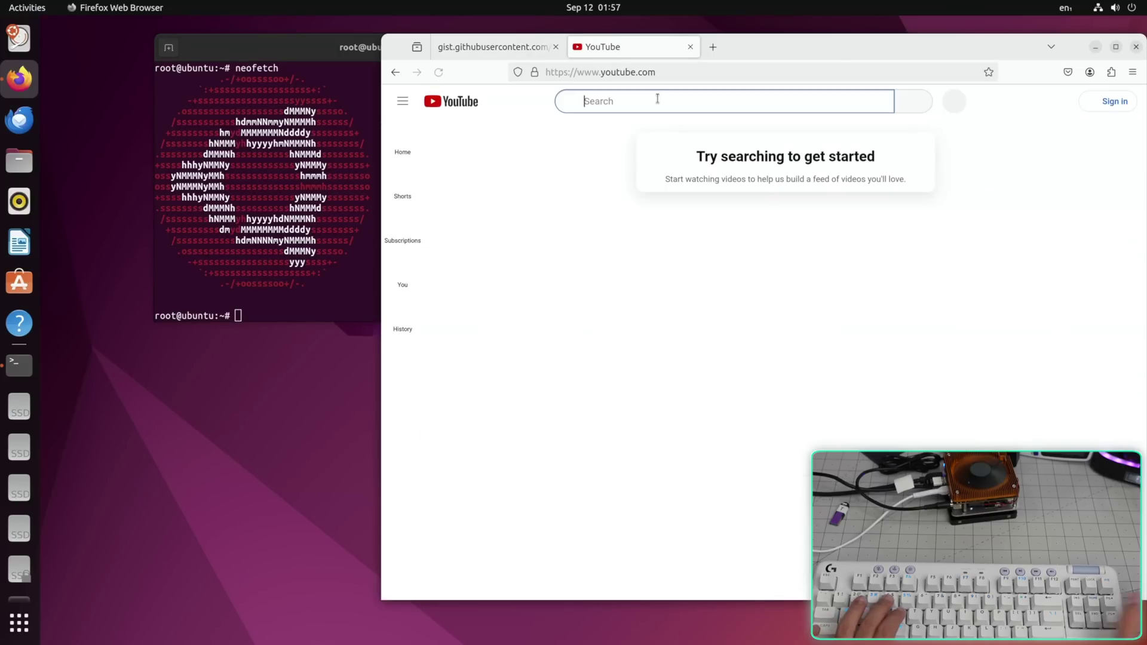
Search YouTube for '4k lg demo', play a result, and turn on Stats for nerds.
type("4k lg demo")
key("Return")
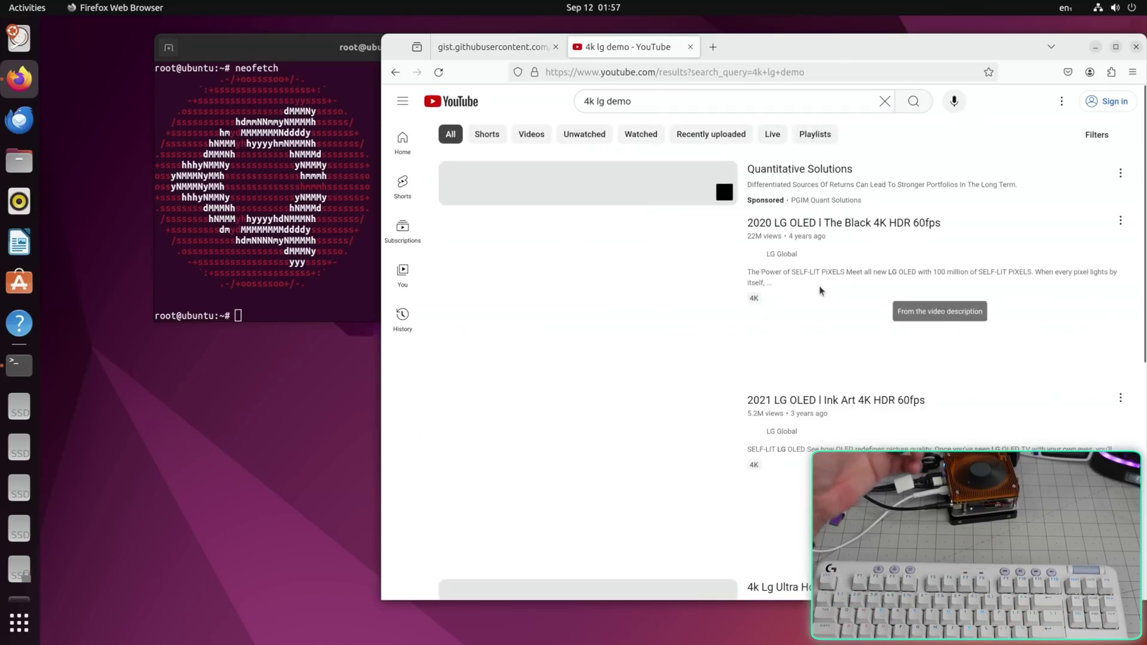
left_click(821, 335)
right_click(683, 263)
left_click(746, 425)
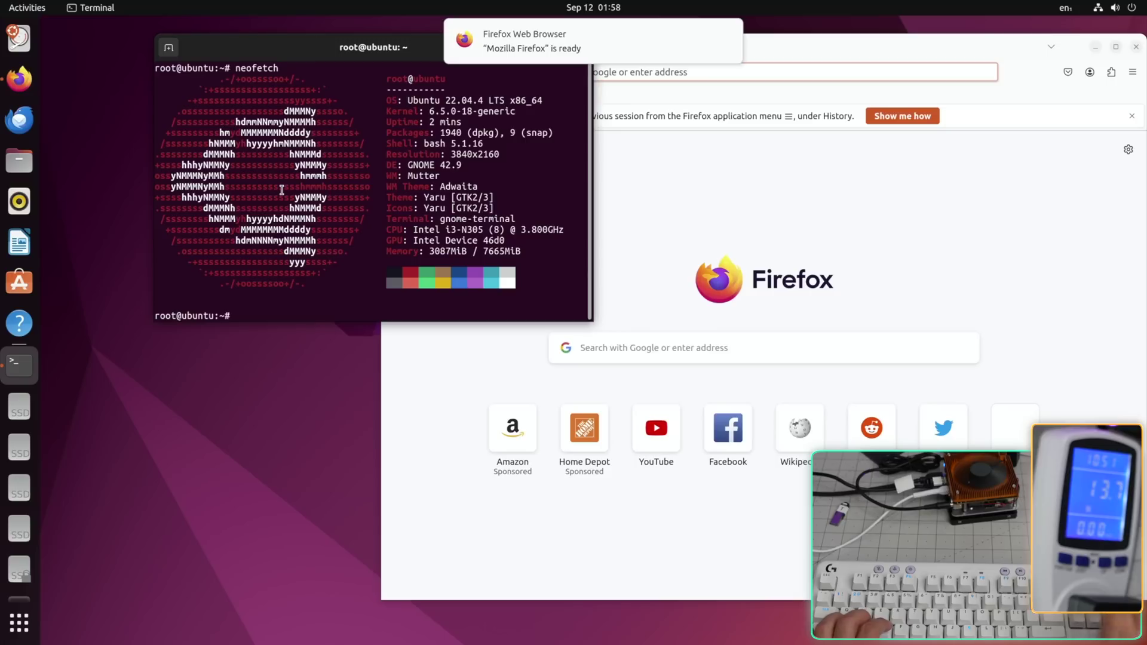
type("stress-ng")
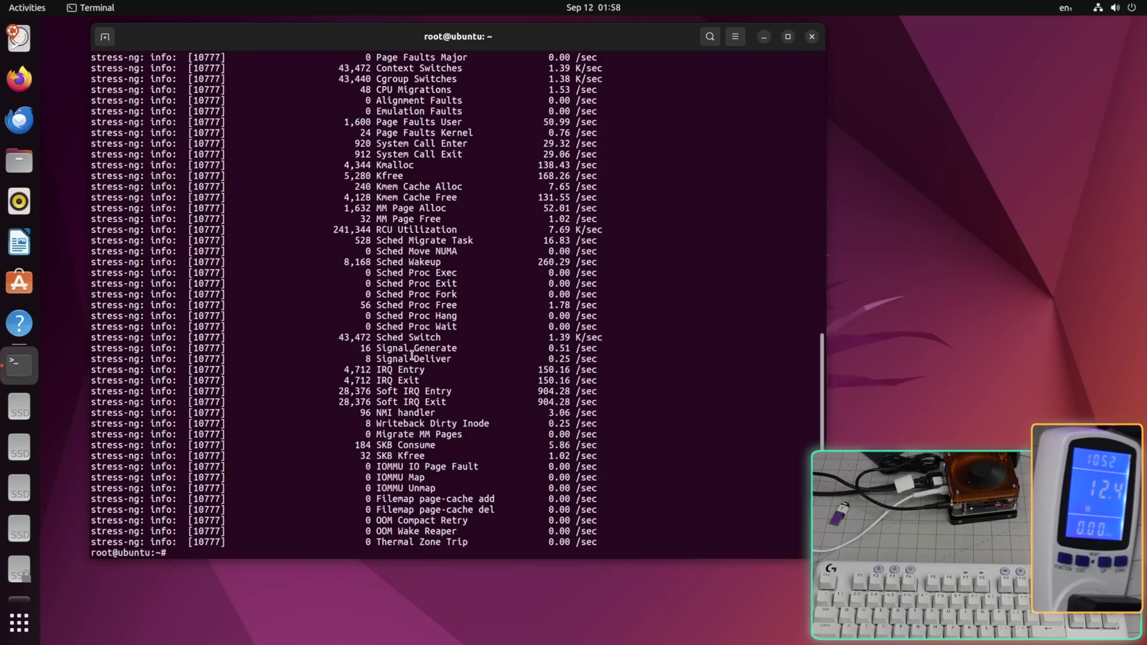
Run a 50-stream bidirectional iperf3 test against 172.16.1.1, then stop it.
scroll(412, 356, "up", 15)
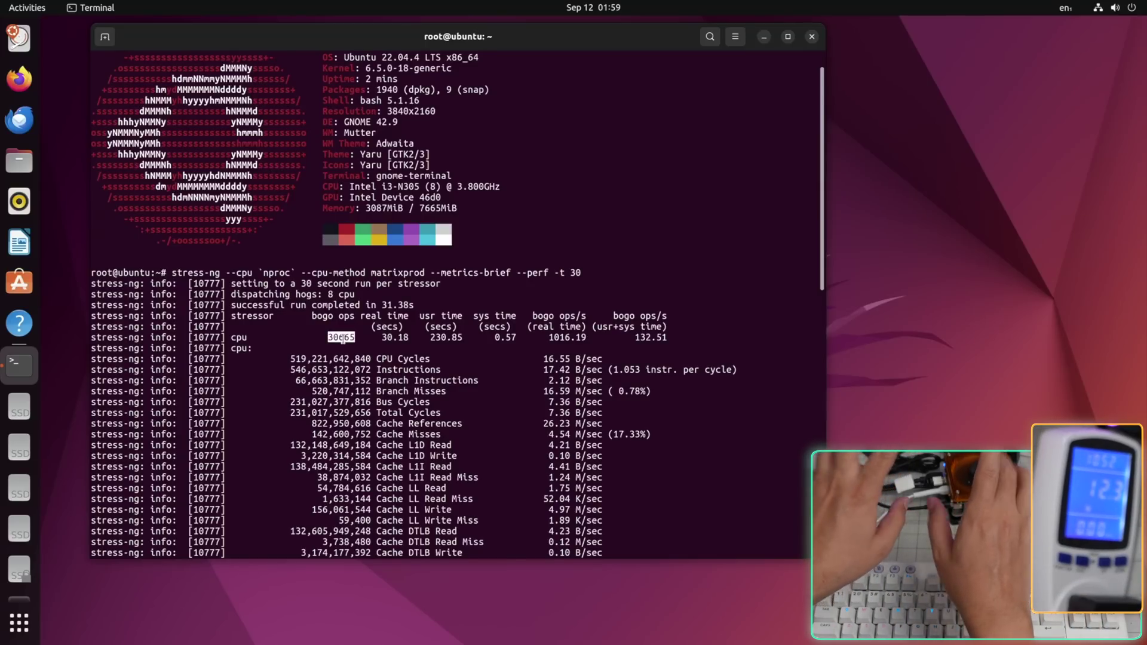
type("iperf")
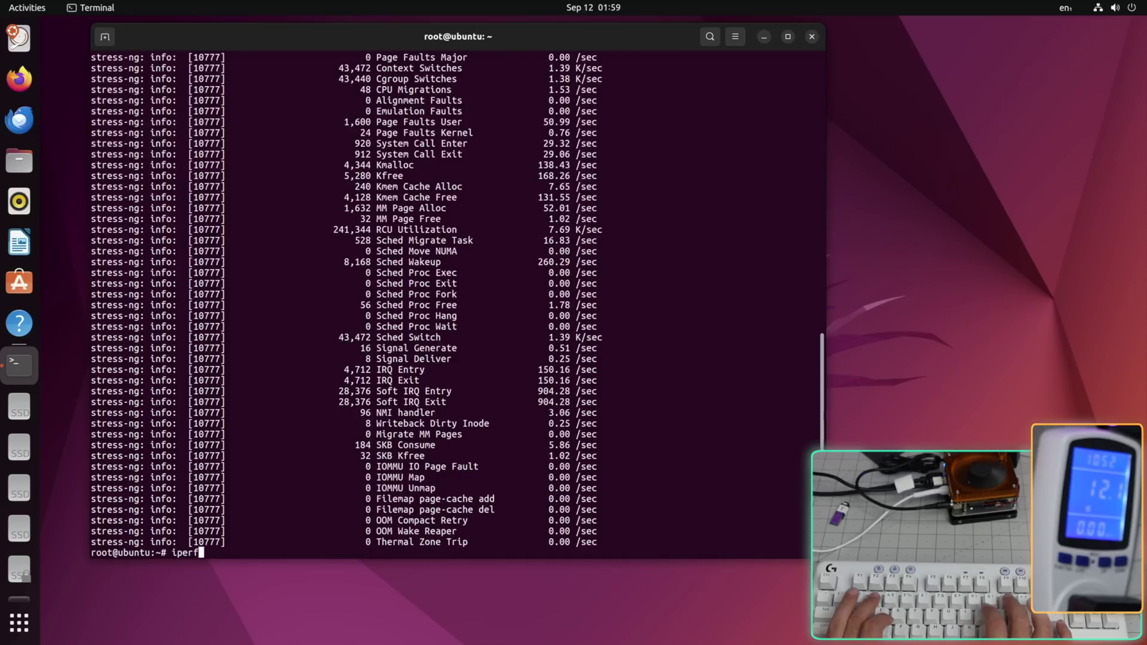
type("3 -P 50 -bidir -c 172.1")
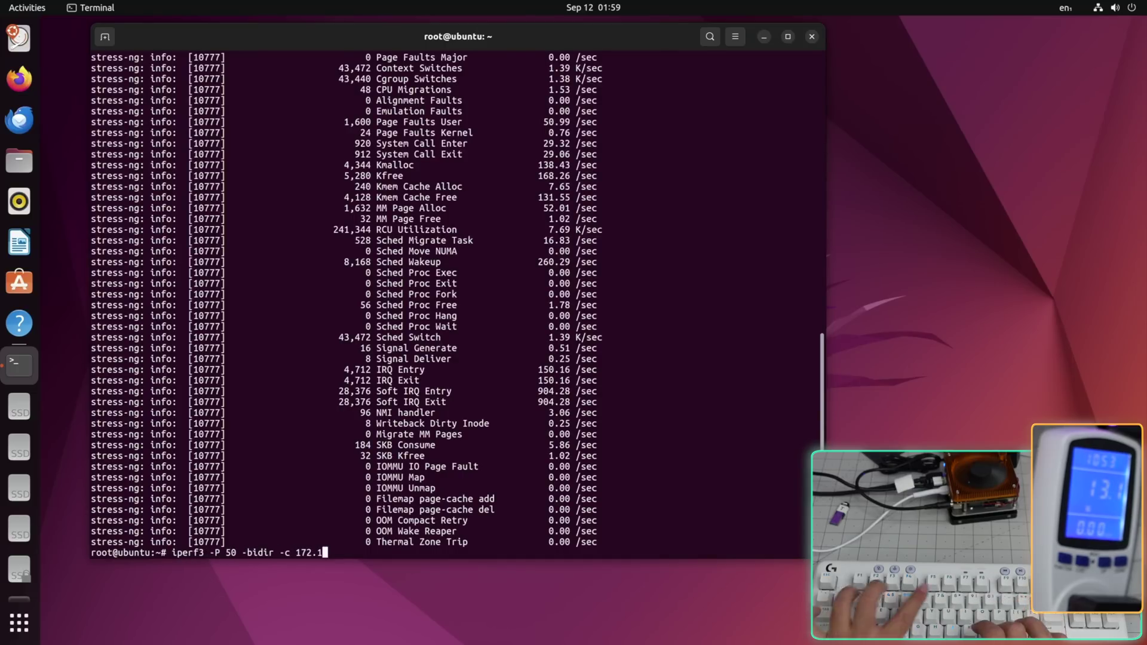
type("6.1.1")
key("Return")
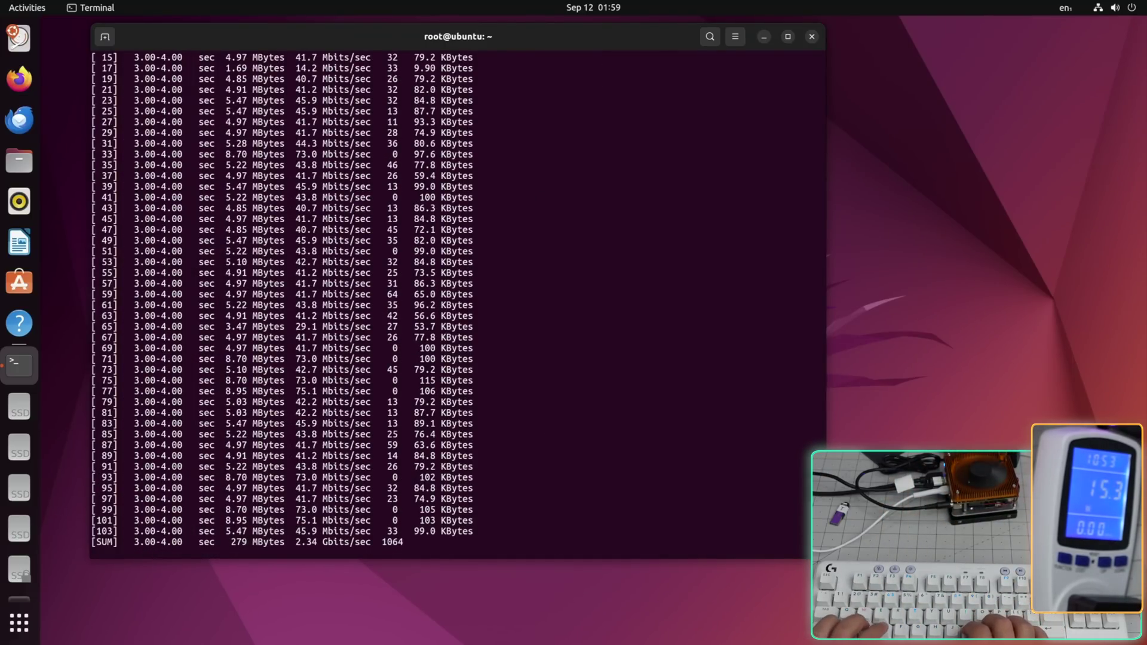
key("ctrl+c")
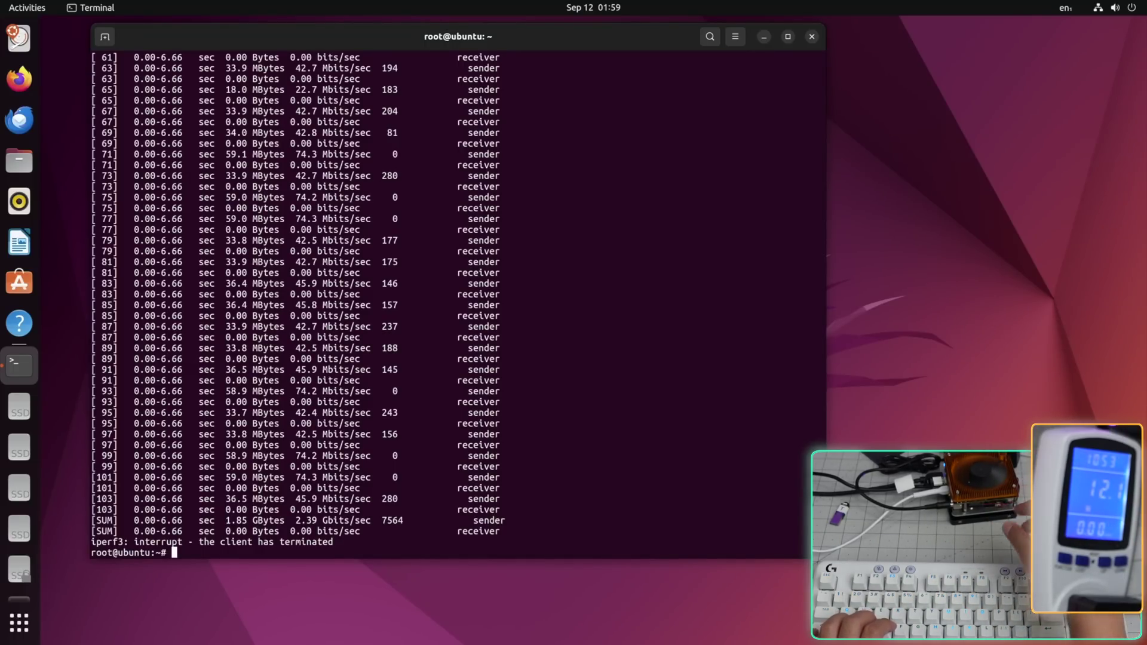
Run the sysbench CPU benchmark on all threads and enlarge Psensor to list every sensor.
type("s")
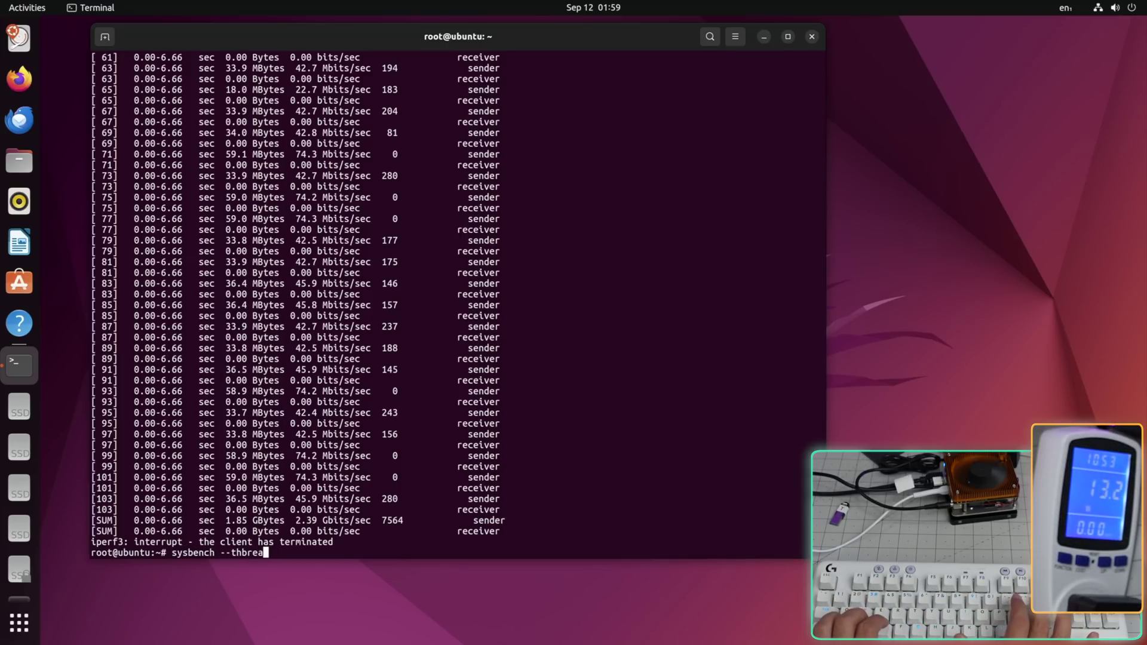
type("ysbench --threads=`nproc` cpu run")
key("Return")
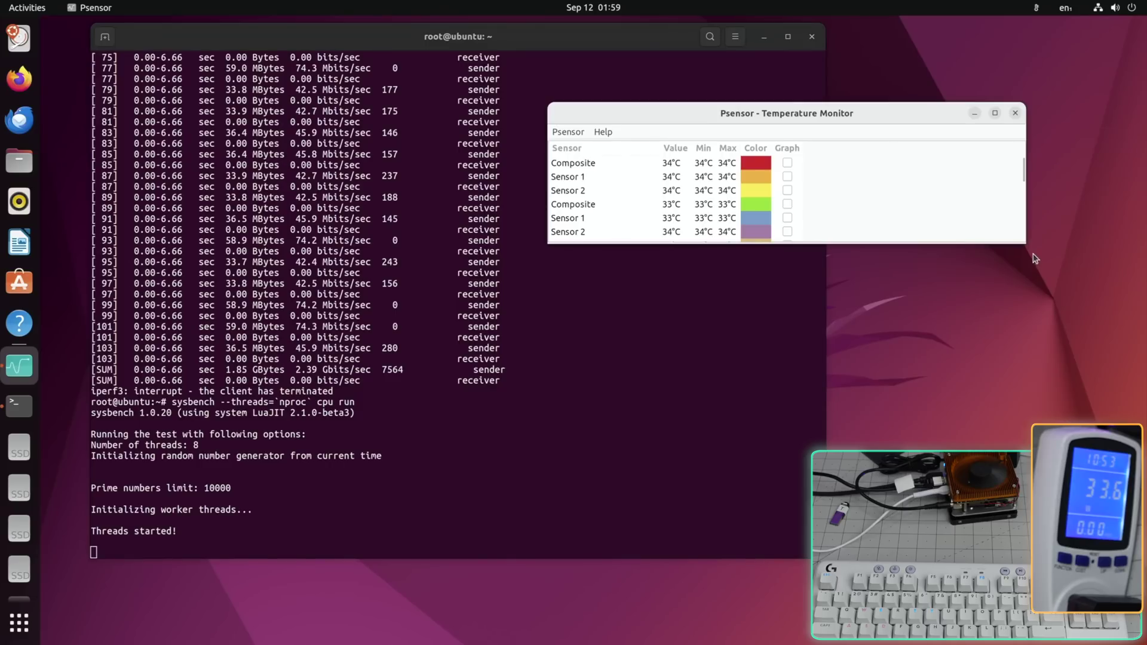
left_click_drag(1023, 248, 1030, 496)
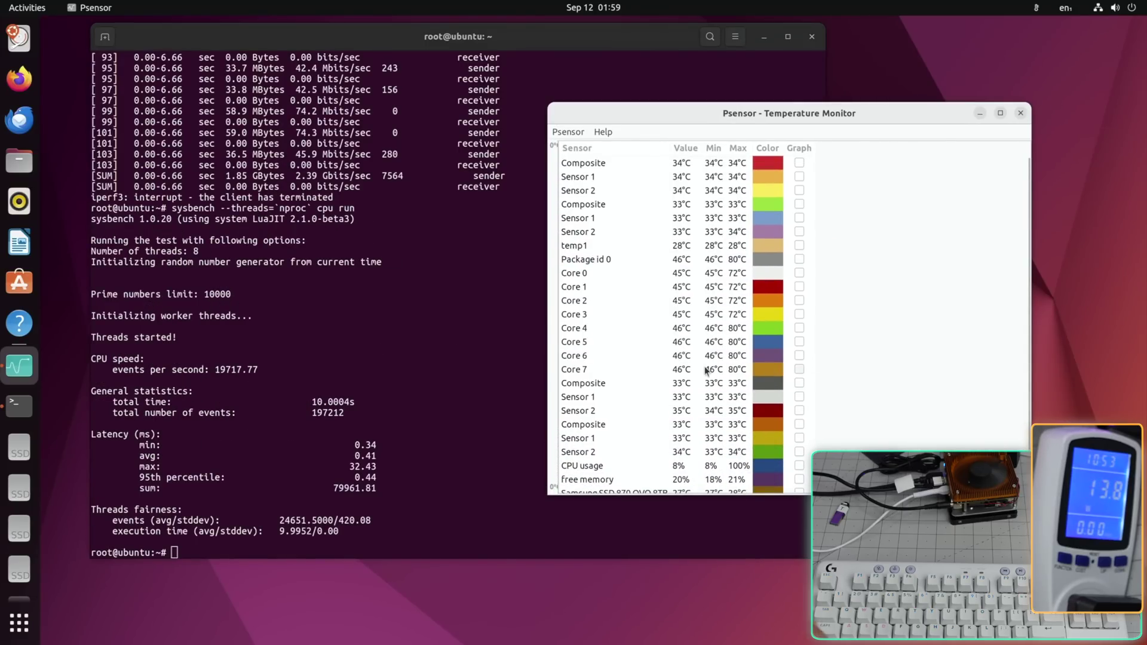
left_click(349, 376)
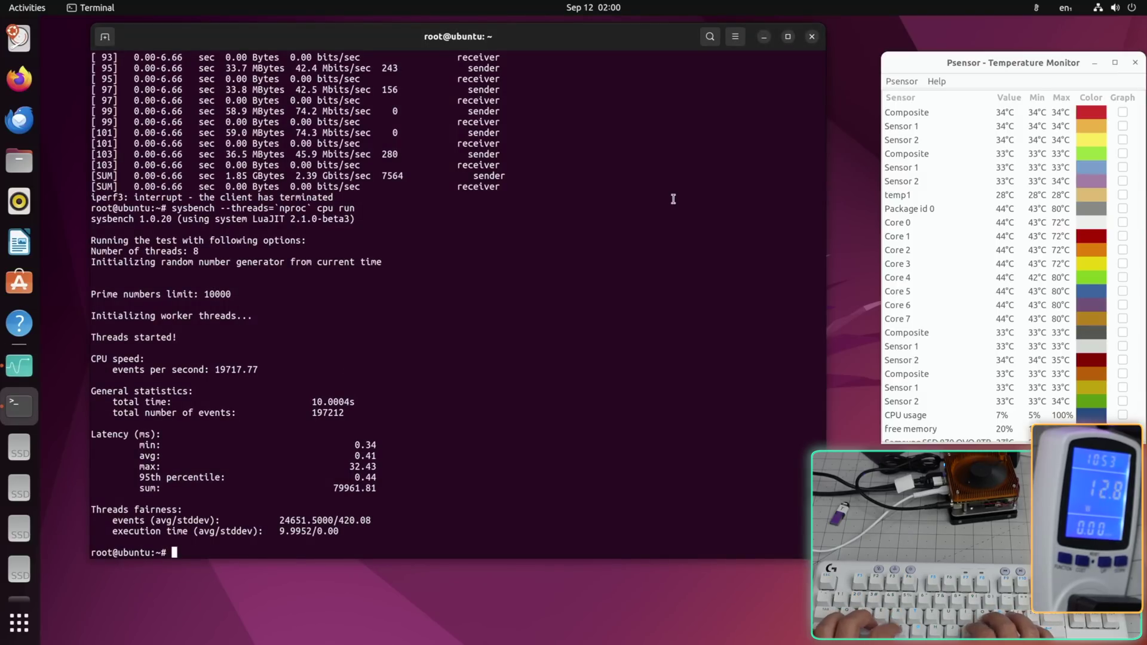
type("gparted")
key("Return")
left_click(443, 72)
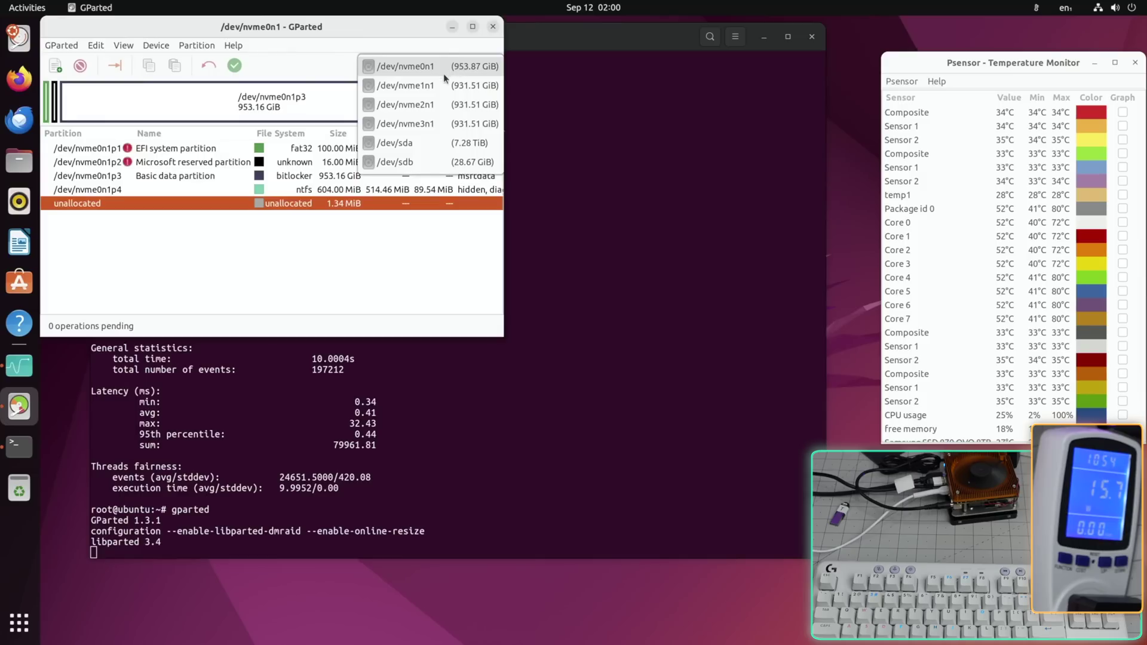
left_click(429, 139)
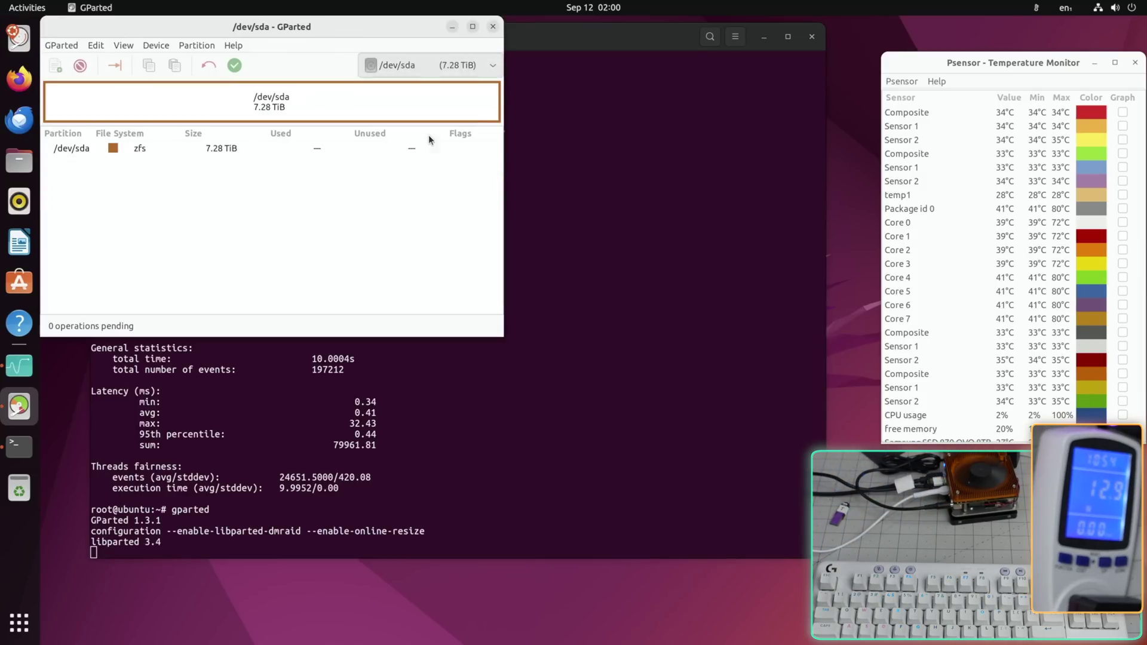
left_click(267, 148)
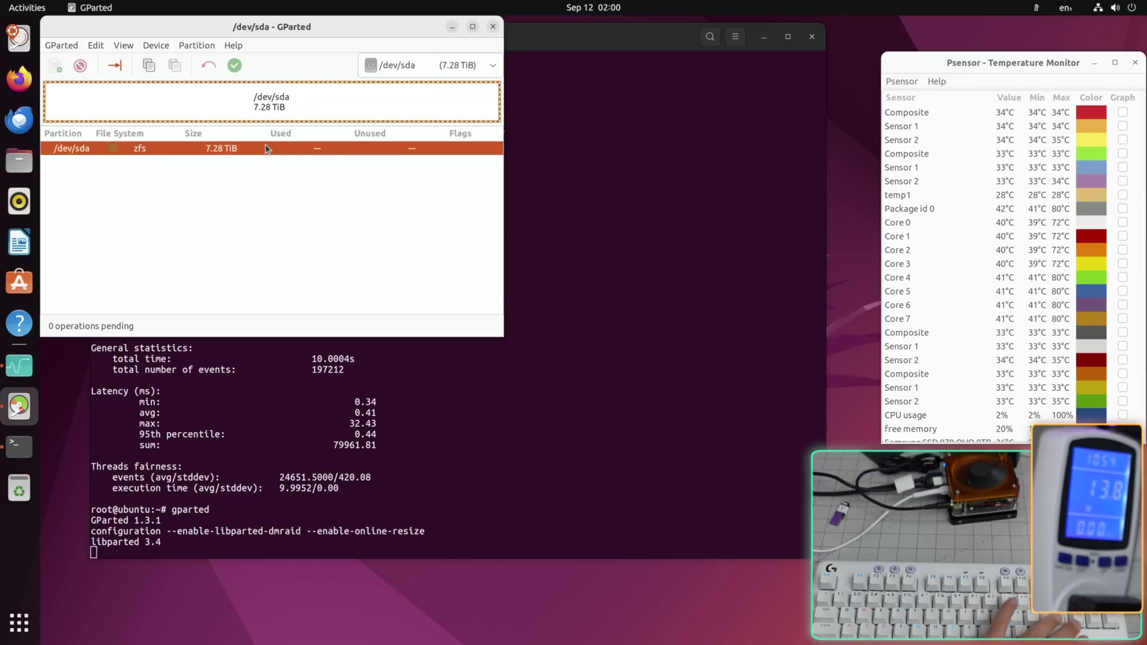
right_click(252, 160)
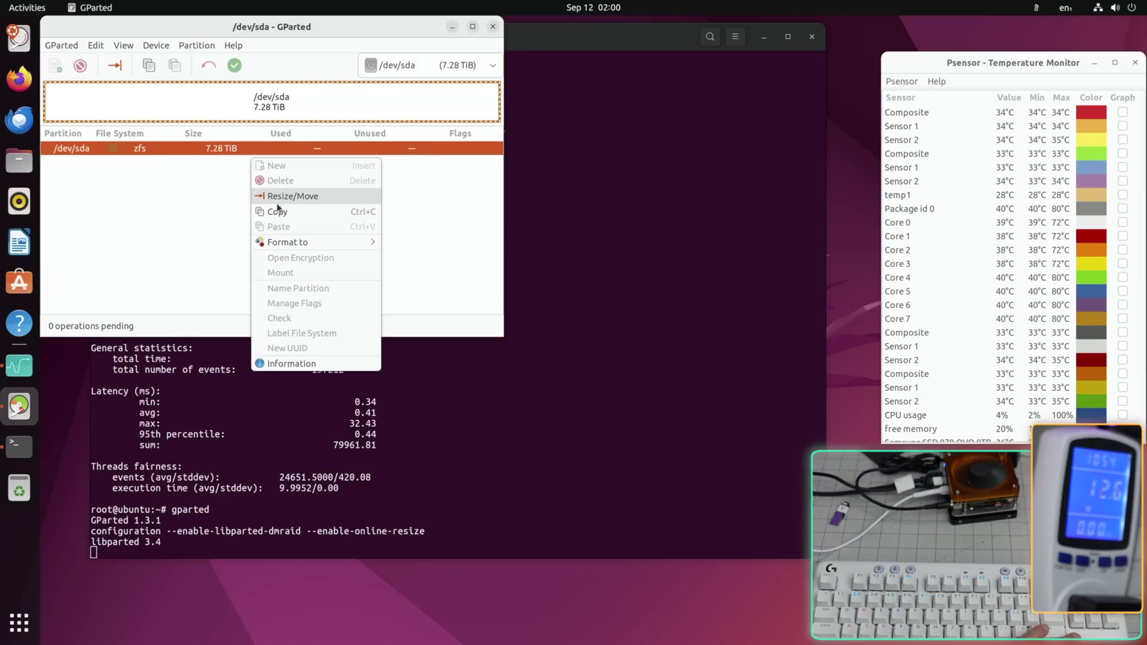
left_click(219, 217)
left_click(411, 66)
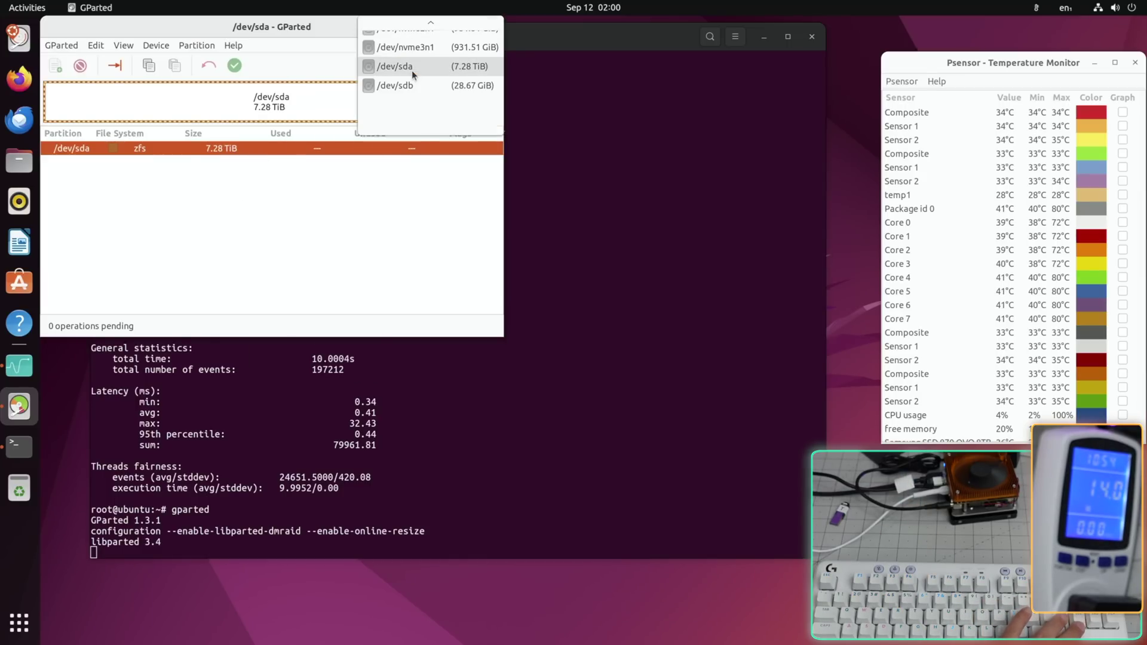
left_click(411, 70)
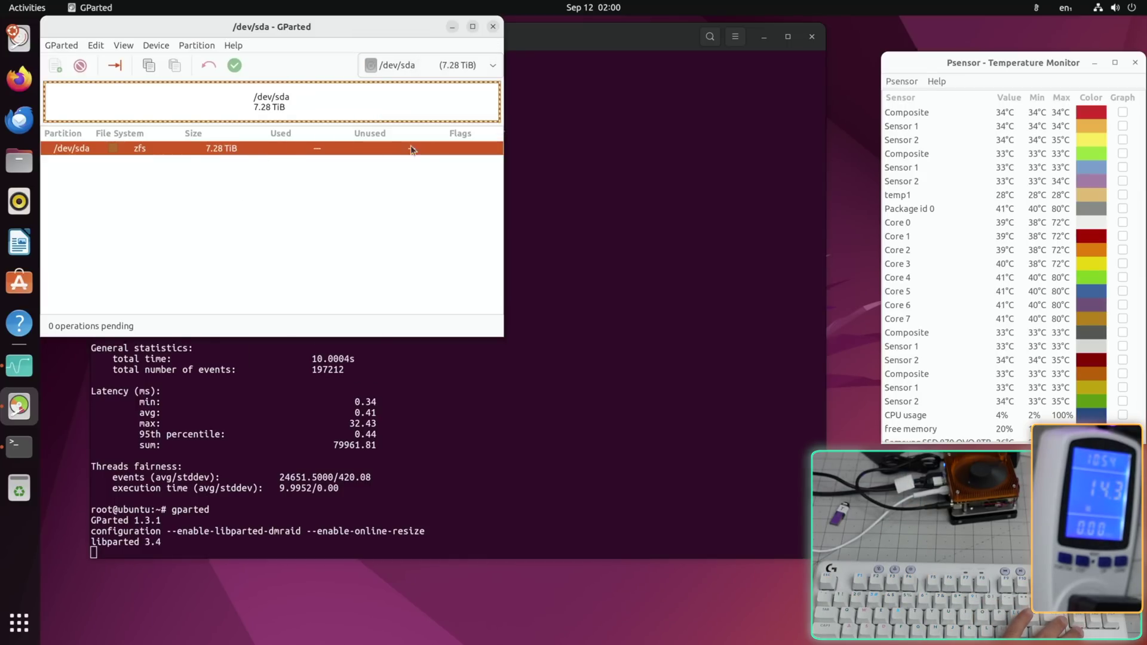
left_click(493, 27)
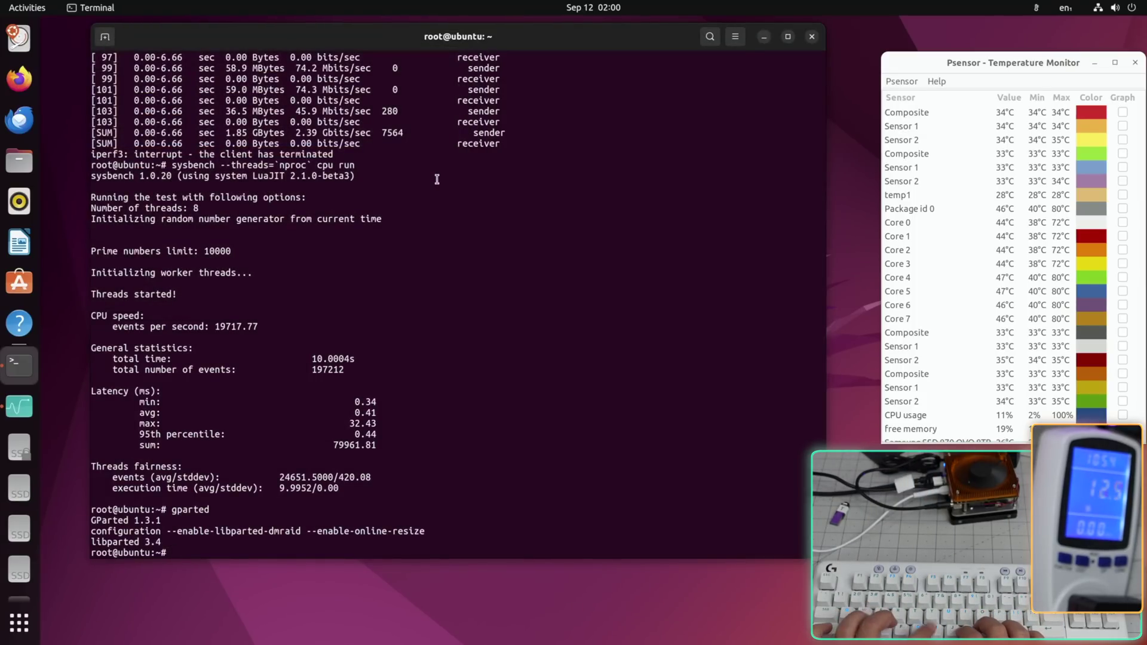
type("hdparm ")
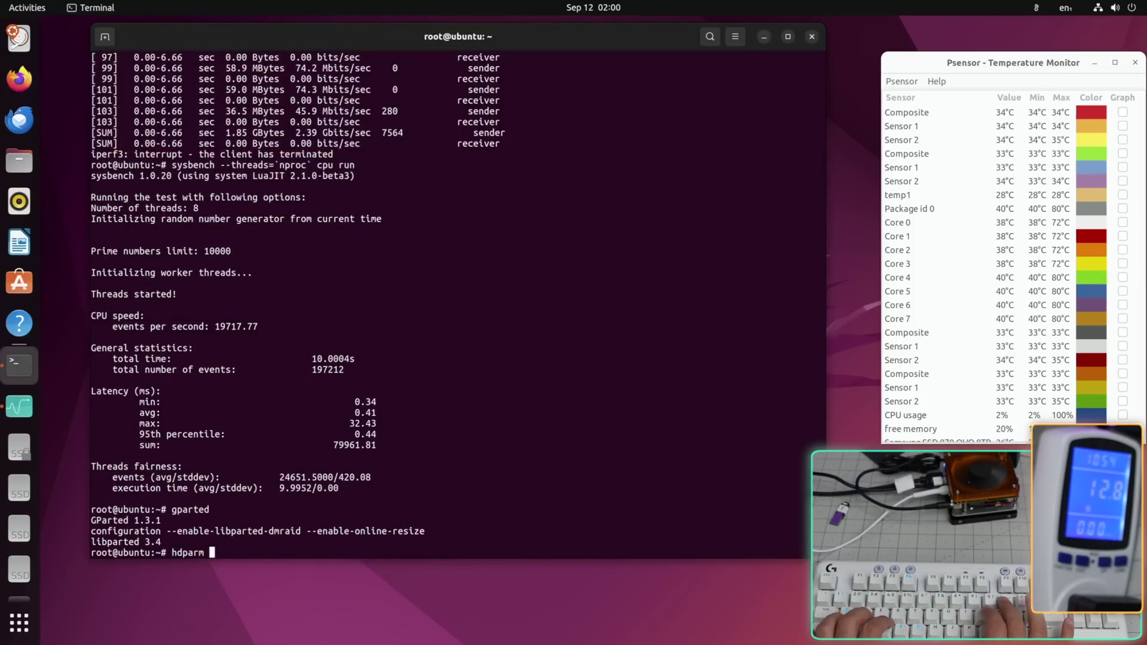
type("-t --direct /dev/sda")
Run the hdparm direct read test on /dev/sda, then try it on /dev/nvme0n1.
key("Return")
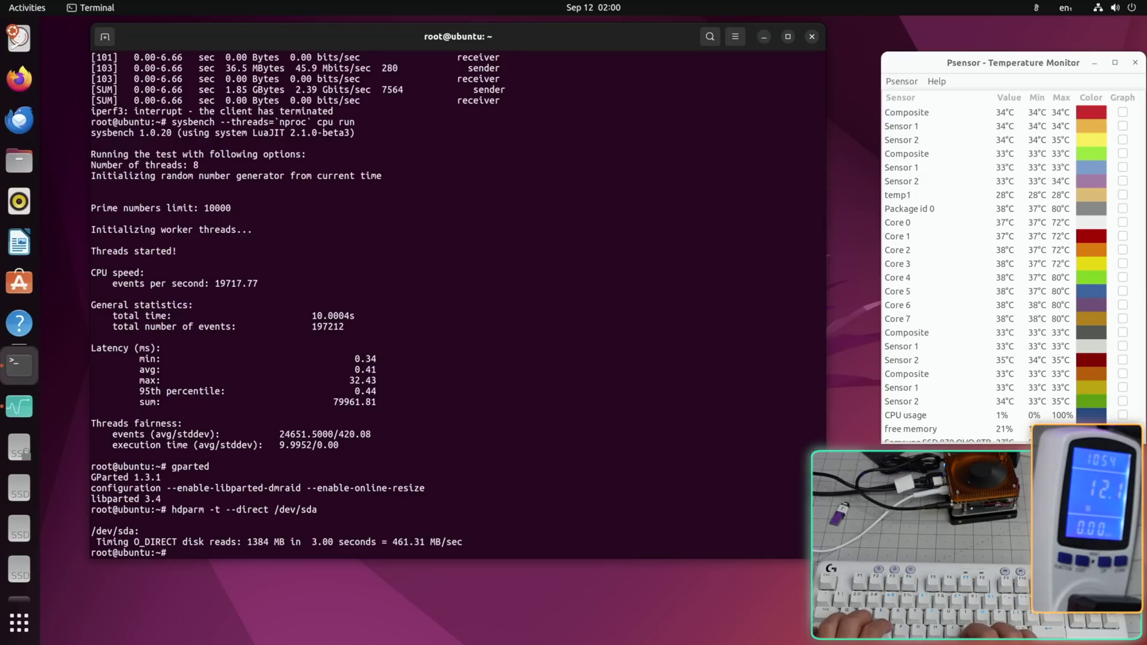
key("Up")
key("BackSpace")
key("BackSpace")
key("BackSpace")
type("nvme")
key("Tab")
key("Tab")
type("0n1")
key("Return")
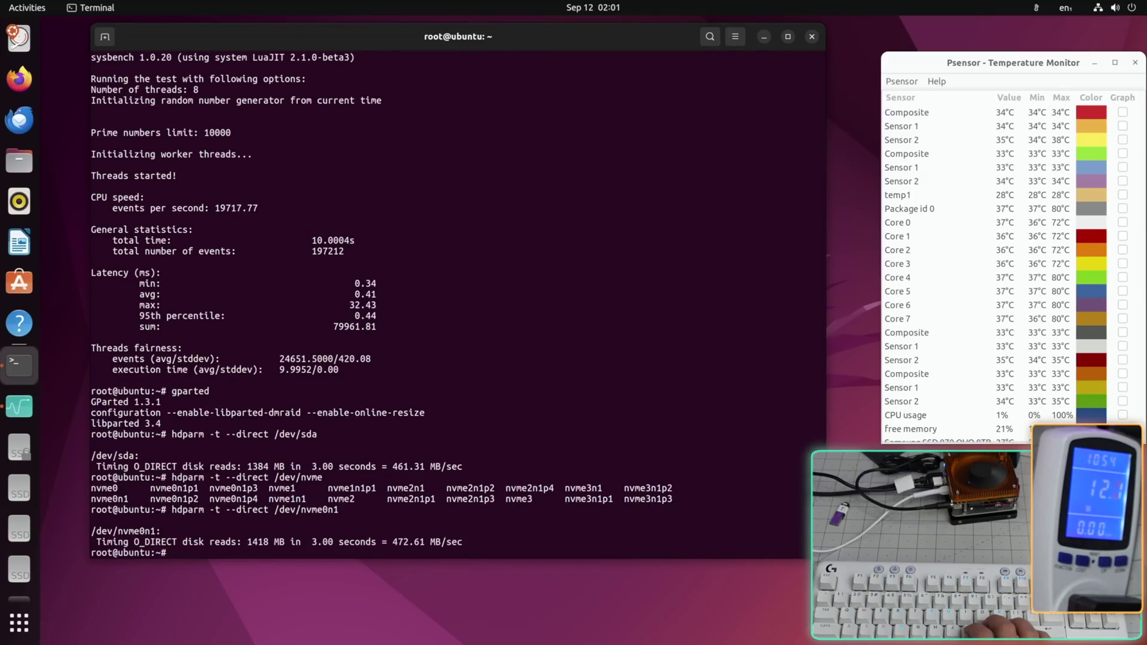
Fix the device name and run the direct read test on /dev/nvme1n1.
key("Up")
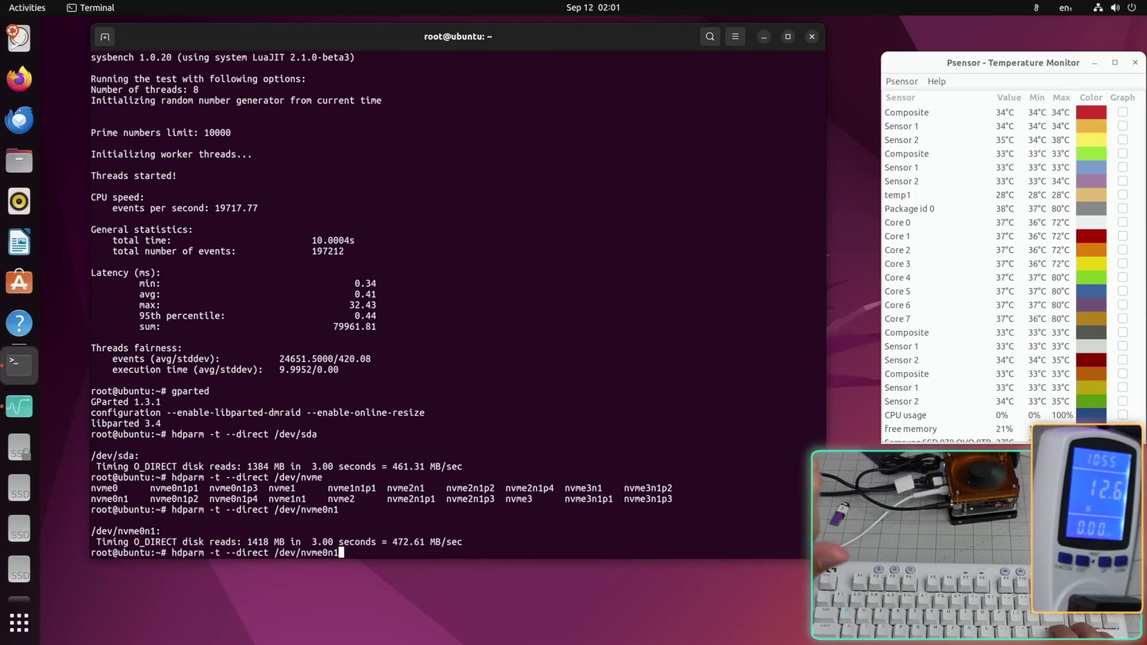
key("Left")
key("Left")
key("BackSpace")
type("1]")
key("Return")
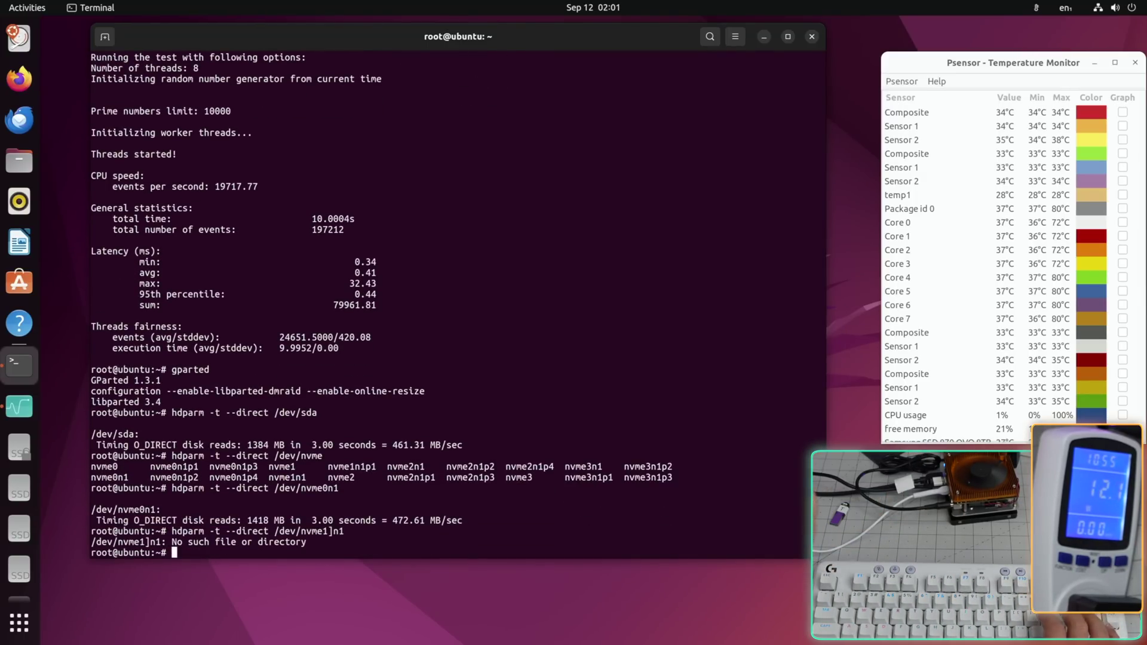
key("Left")
key("Left")
key("BackSpace")
key("Return")
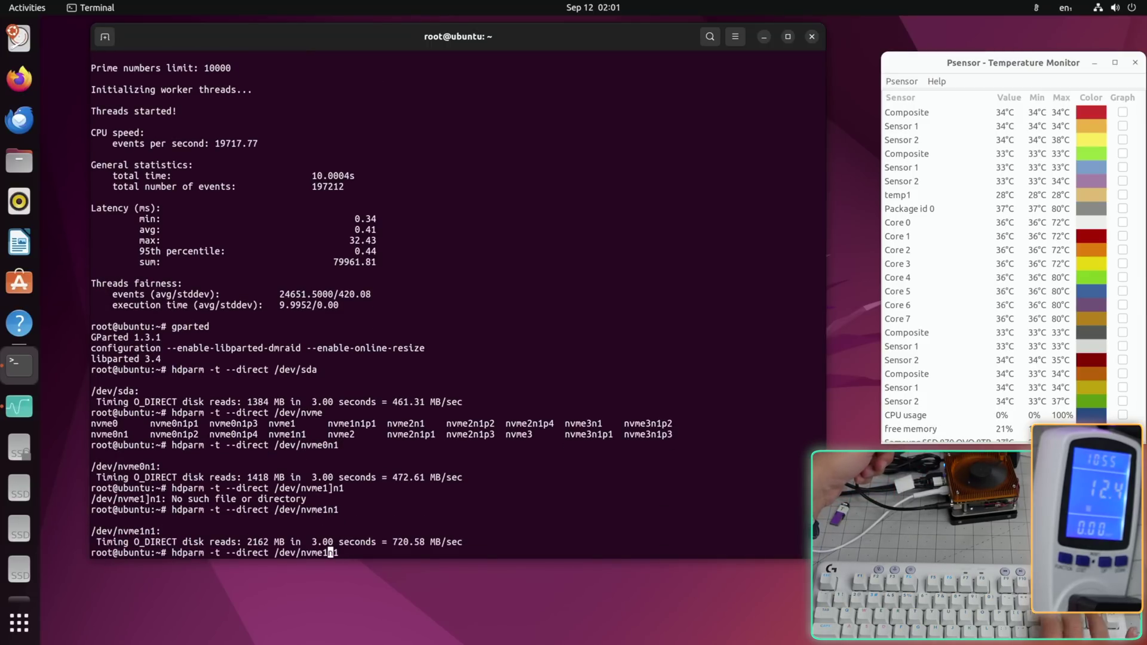
Run the direct read tests on /dev/nvme2n1 and /dev/nvme3n1.
key("BackSpace")
type("2")
key("Return")
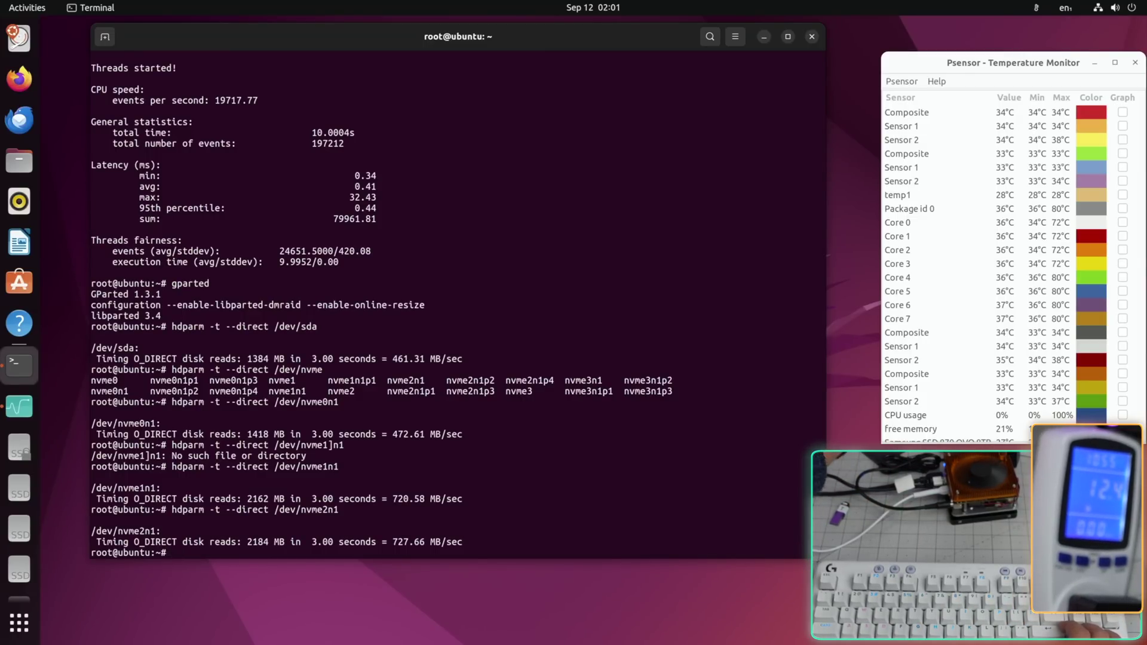
type("hdparm -t --direct /dev/nvme3n1")
key("Return")
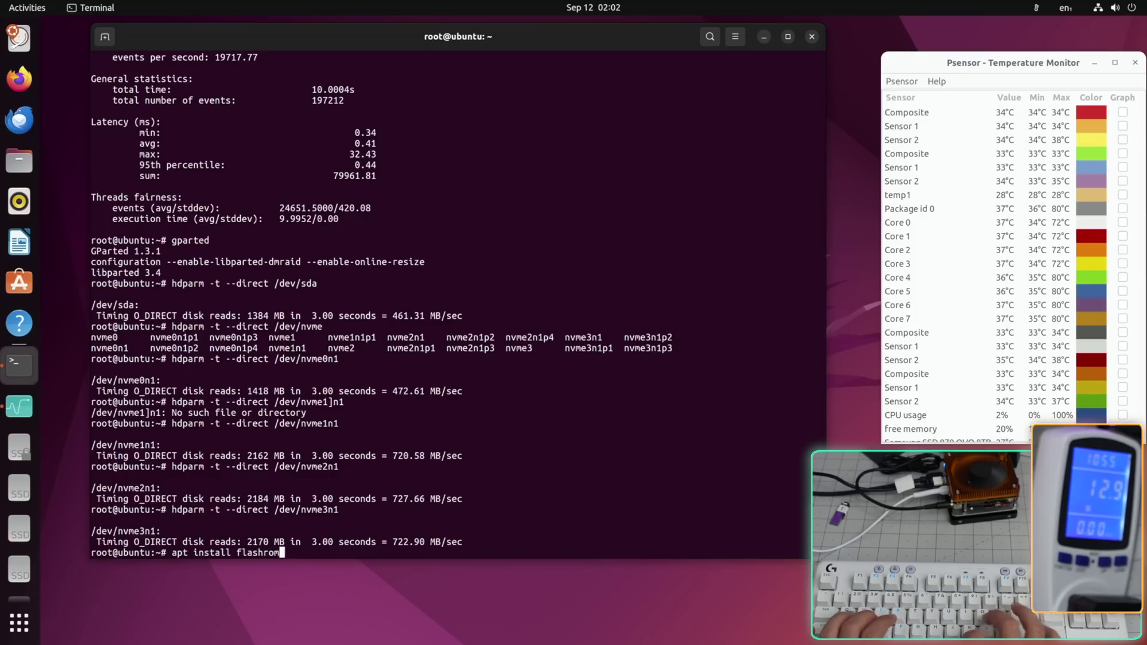
Install flashrom and try dumping the BIOS to bios.bin with 'flashrom -p internal'.
type("apt install flashrom")
key("Return")
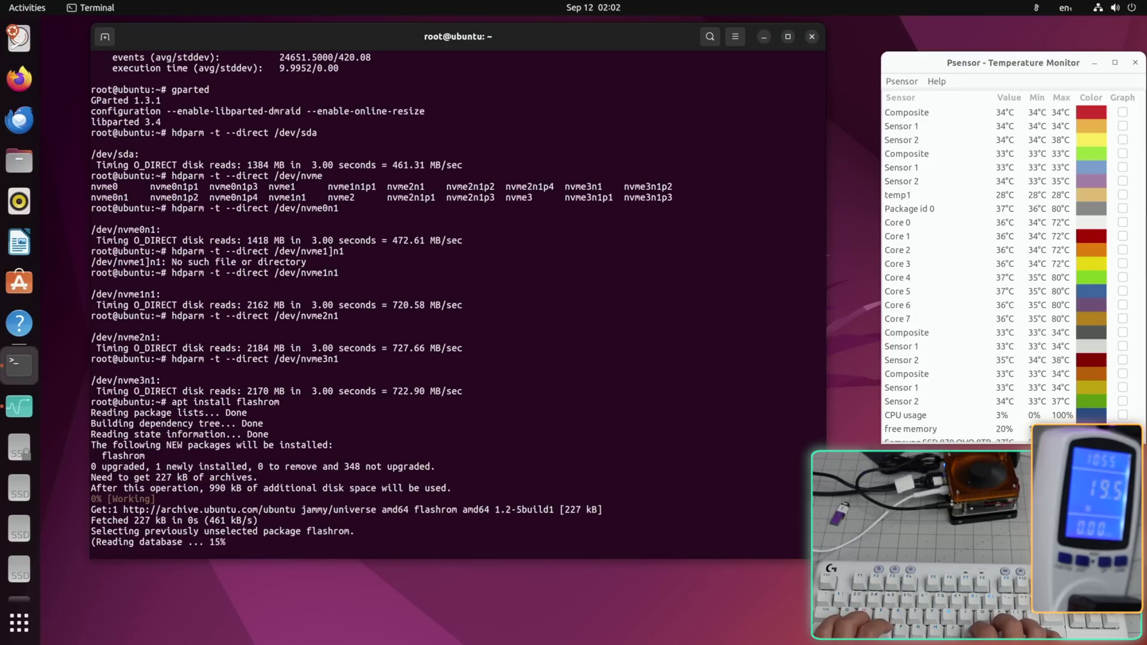
type("flashrom -p internal -r bios.bin")
key("Return")
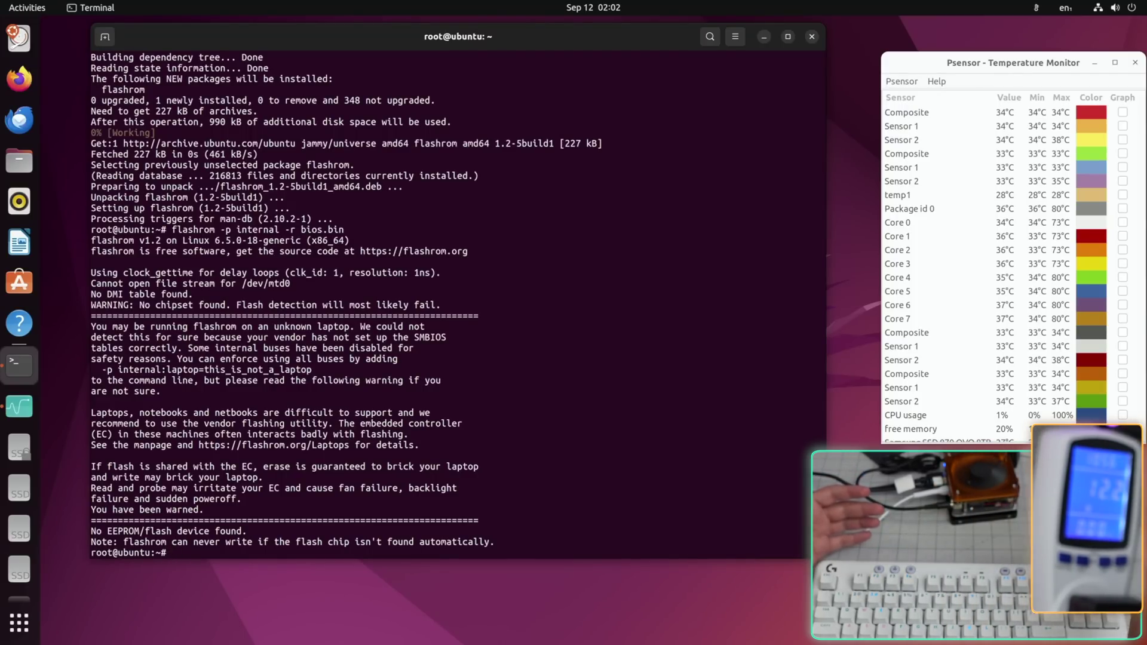
key("XF86AudioRaiseVolume")
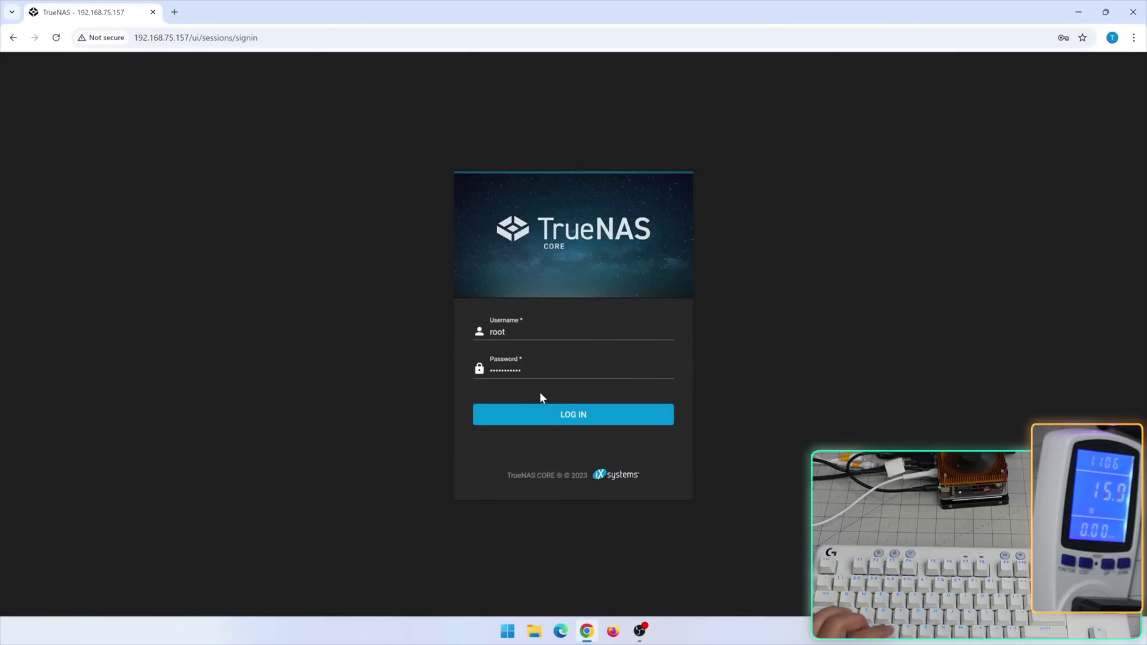
Log in to TrueNAS, check the dashboard's CPU and memory details, then go to Storage > Pools.
left_click(570, 421)
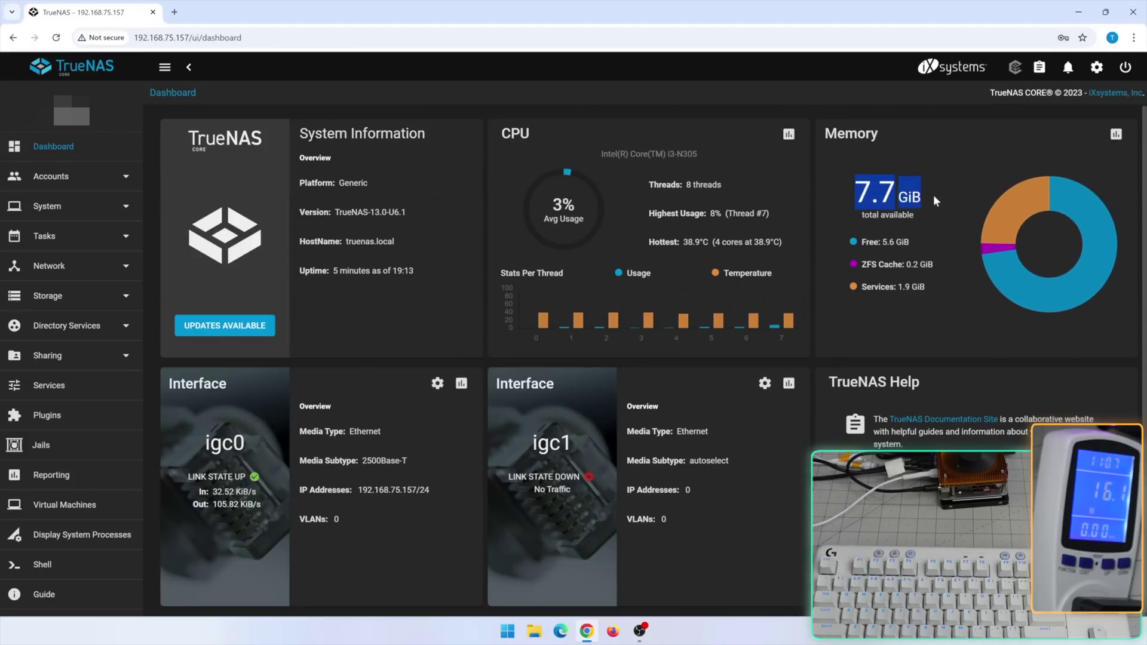
left_click(933, 200)
triple_click(740, 185)
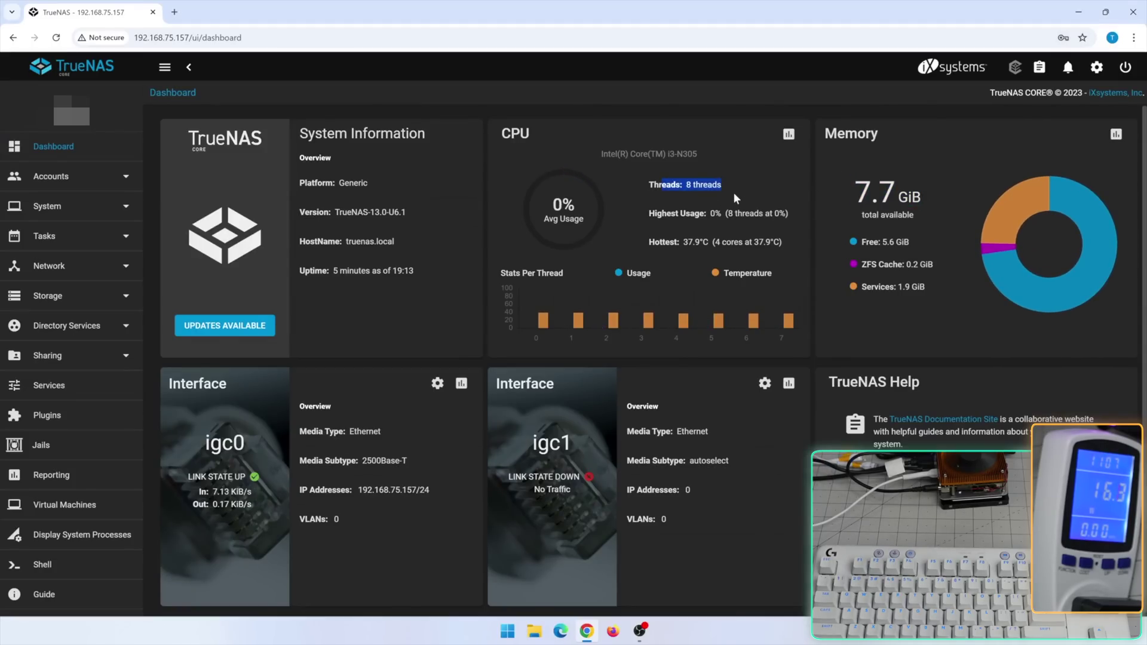
left_click(722, 206)
scroll(438, 332, "down", 1)
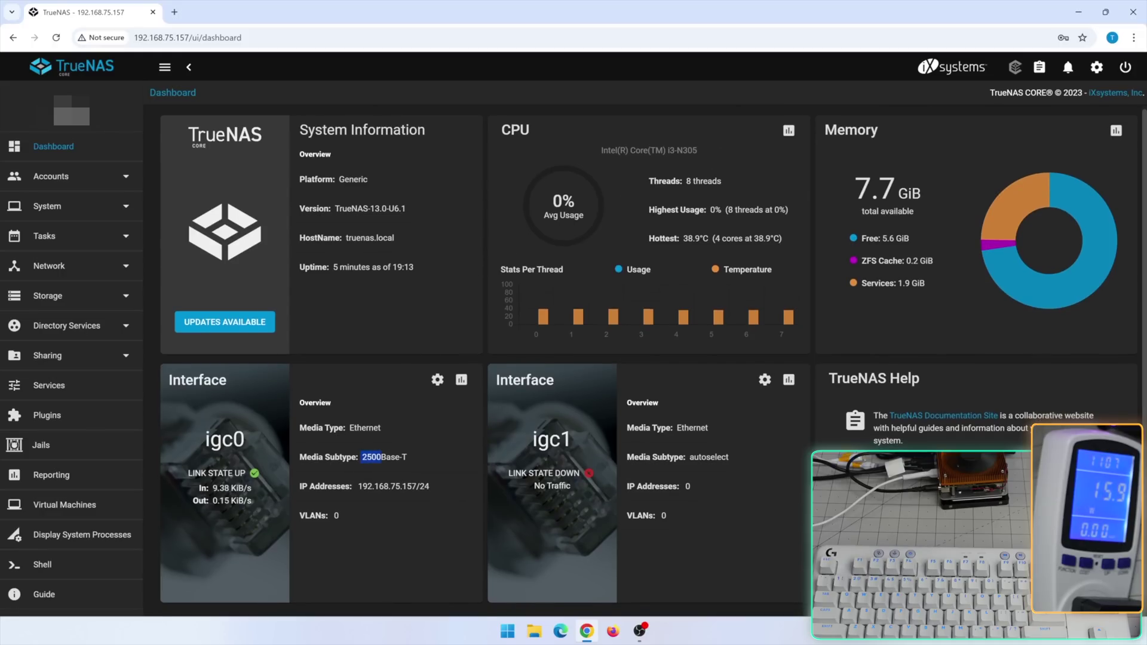
left_click(60, 297)
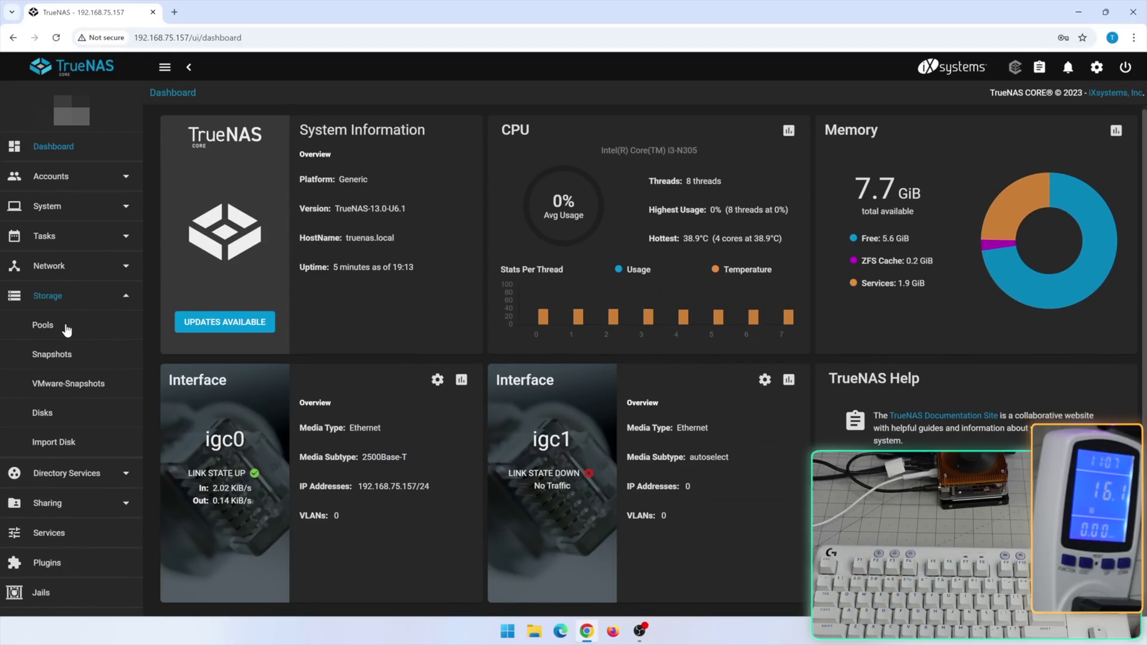
left_click(56, 333)
Start creating a new pool and name it 'dual'.
left_click(1084, 150)
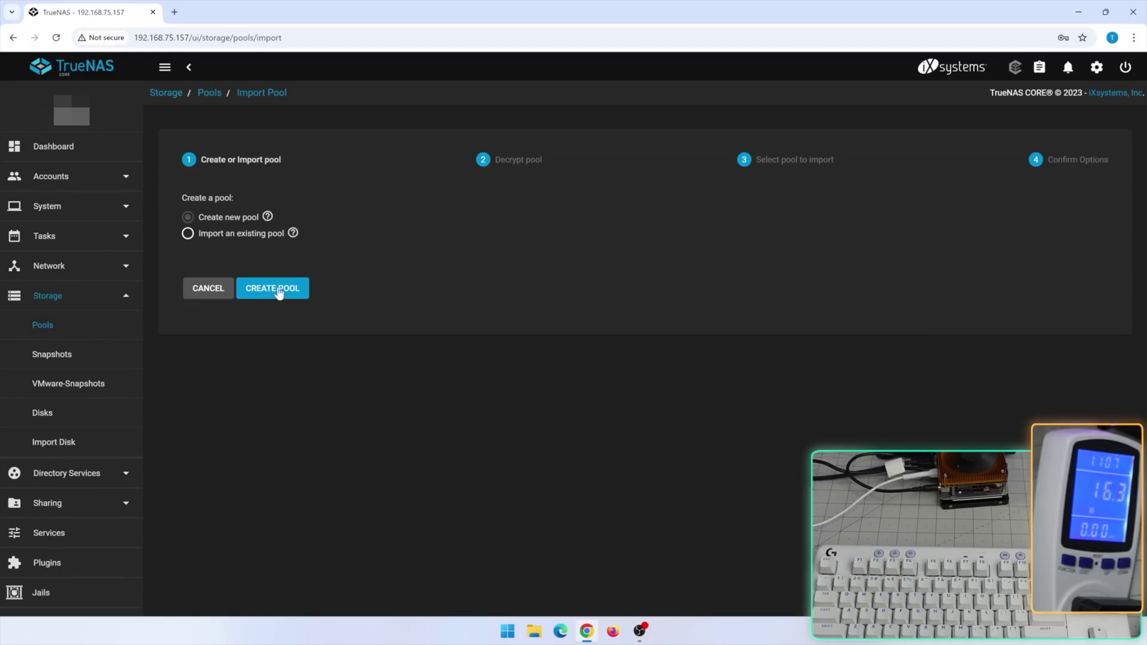
left_click(277, 290)
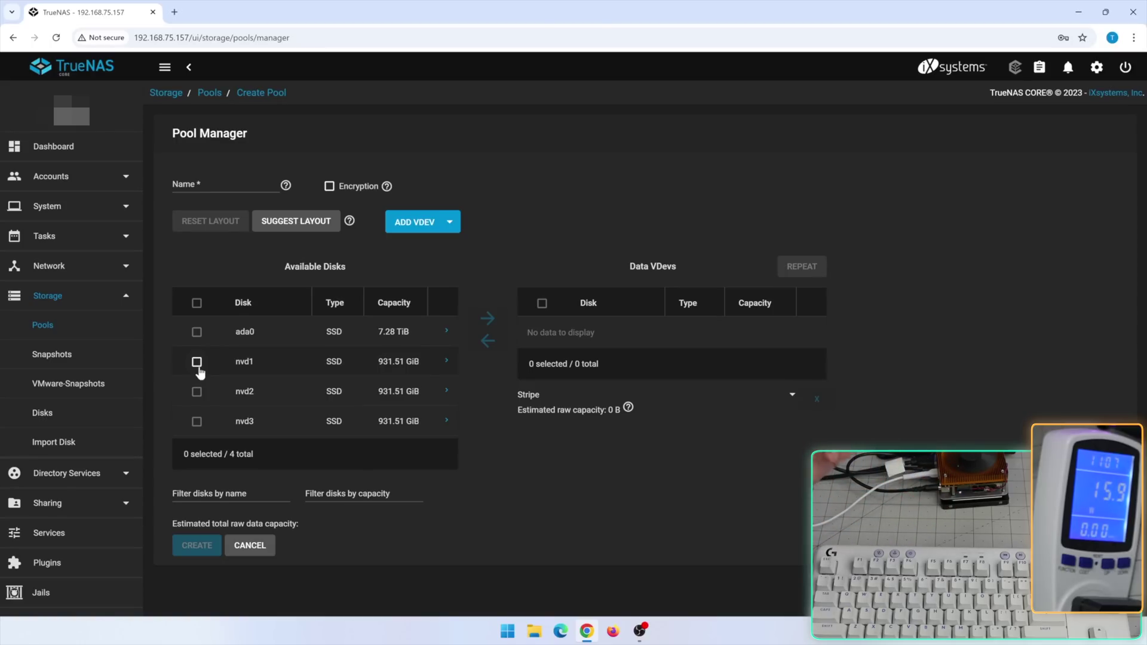
left_click(196, 177)
type("dual")
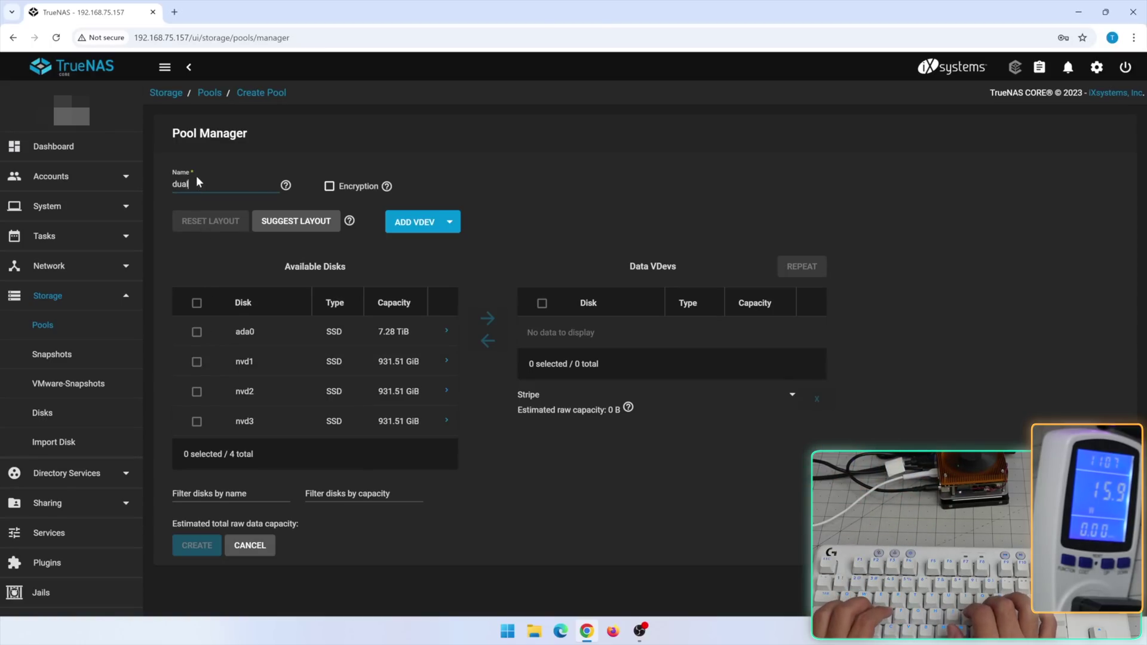
Place nvd1 and nvd2 in two separate single-disk data vdevs.
left_click(488, 317)
left_click(449, 222)
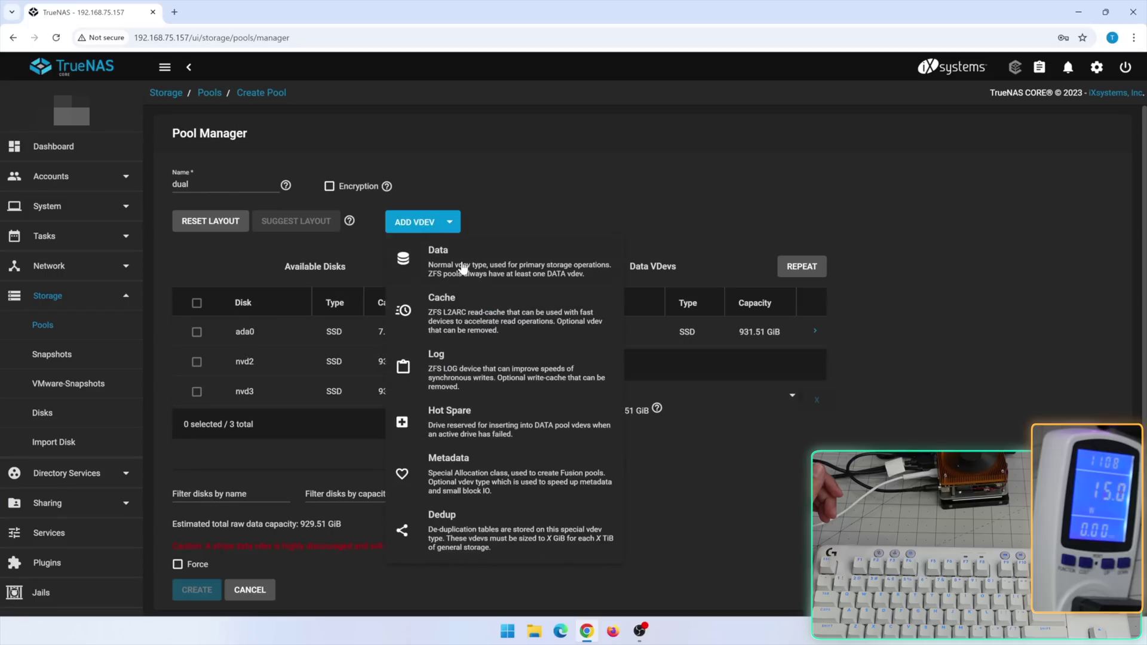
left_click(445, 250)
scroll(518, 389, "down", 2)
left_click(197, 239)
left_click(487, 341)
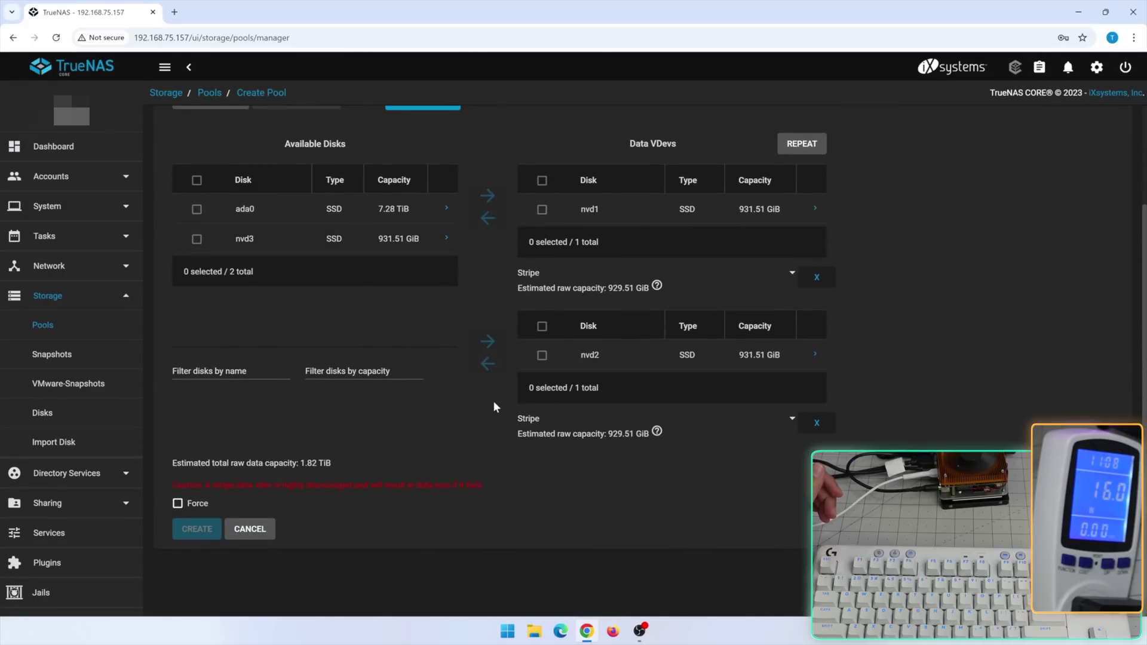
scroll(489, 386, "up", 2)
scroll(489, 392, "down", 1)
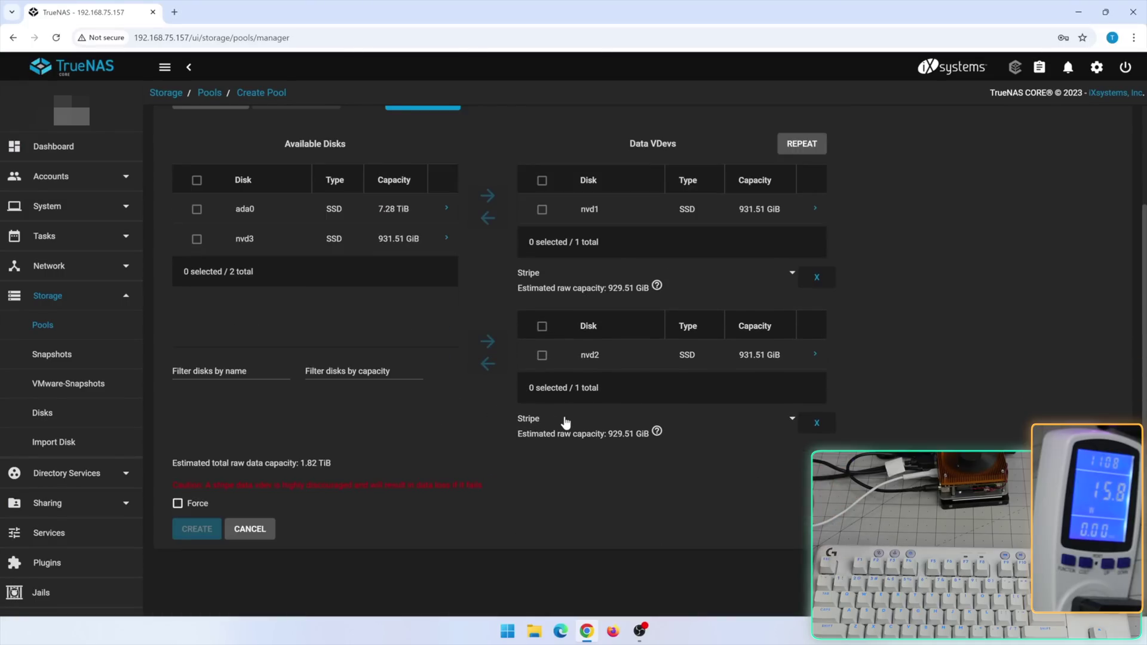
Force the striped layout, confirm the warning, and create the dual pool.
left_click(199, 564)
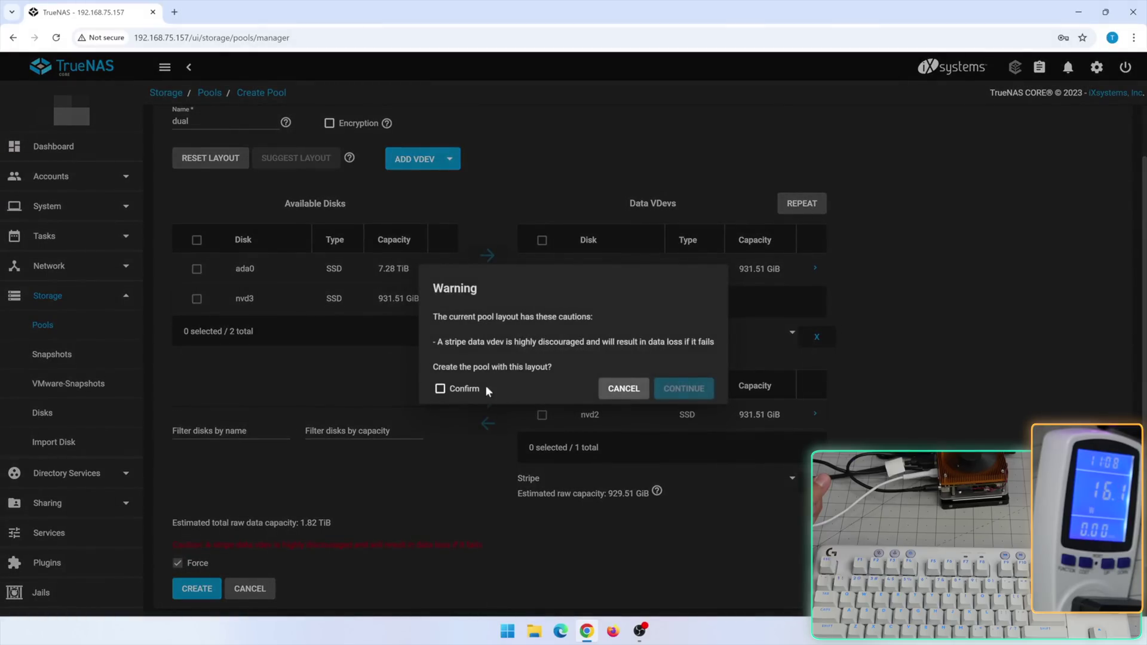
key("Escape")
scroll(514, 317, "up", 1)
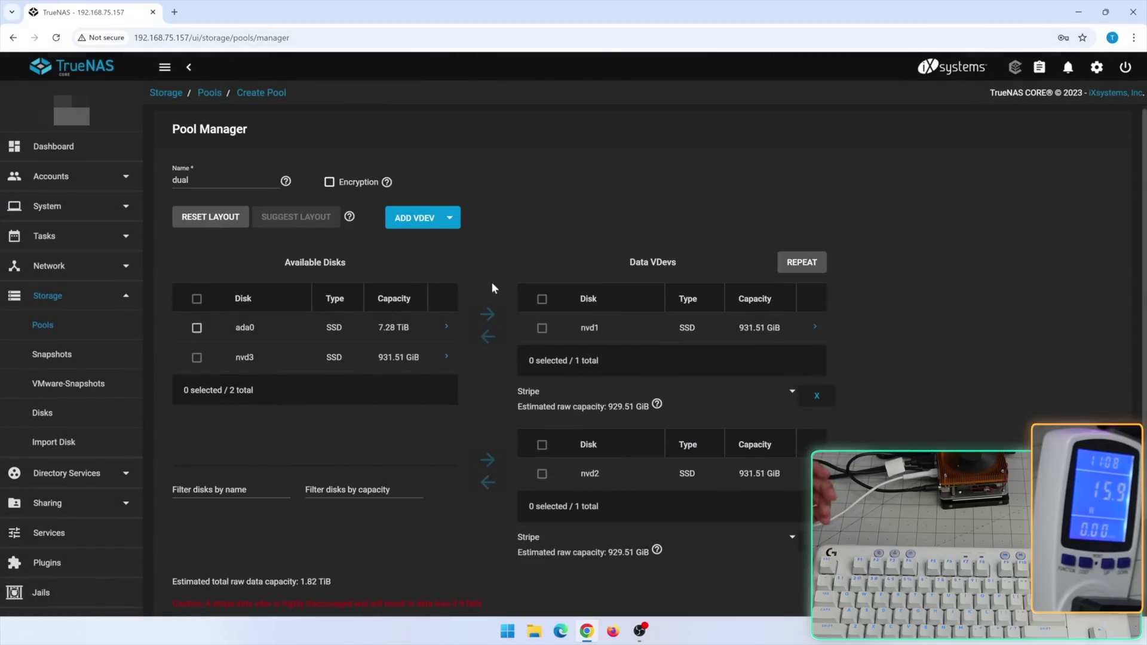
scroll(486, 316, "down", 2)
key("Return")
left_click(487, 365)
left_click(608, 366)
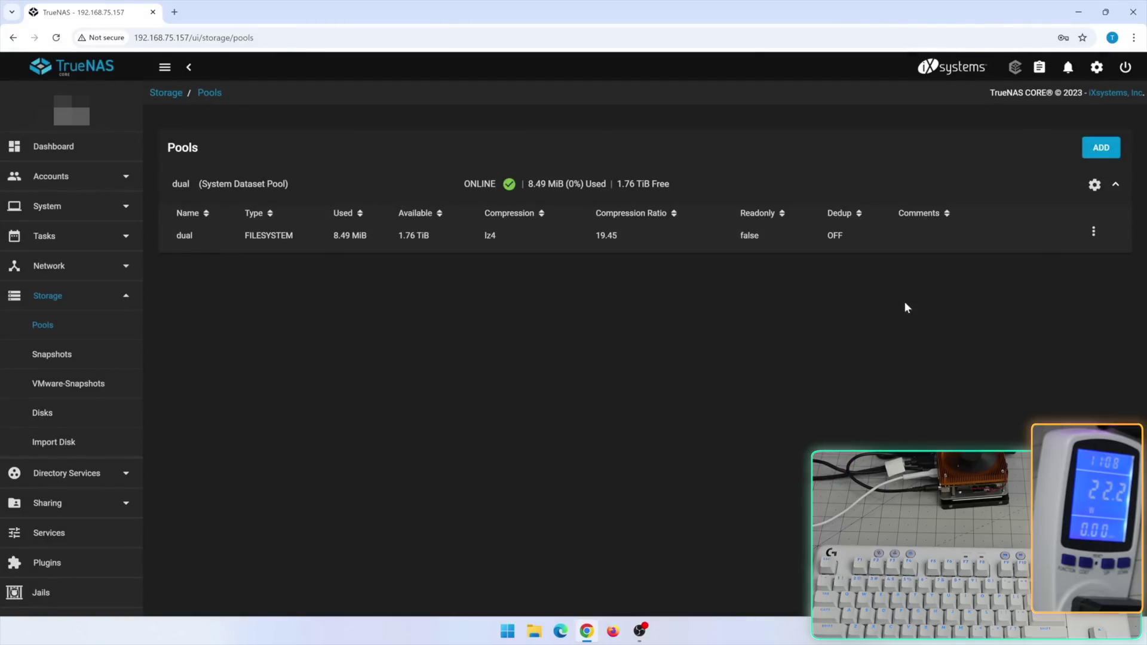
Add a dataset named 'data' to the dual pool, then go to Accounts > Users.
left_click(1092, 233)
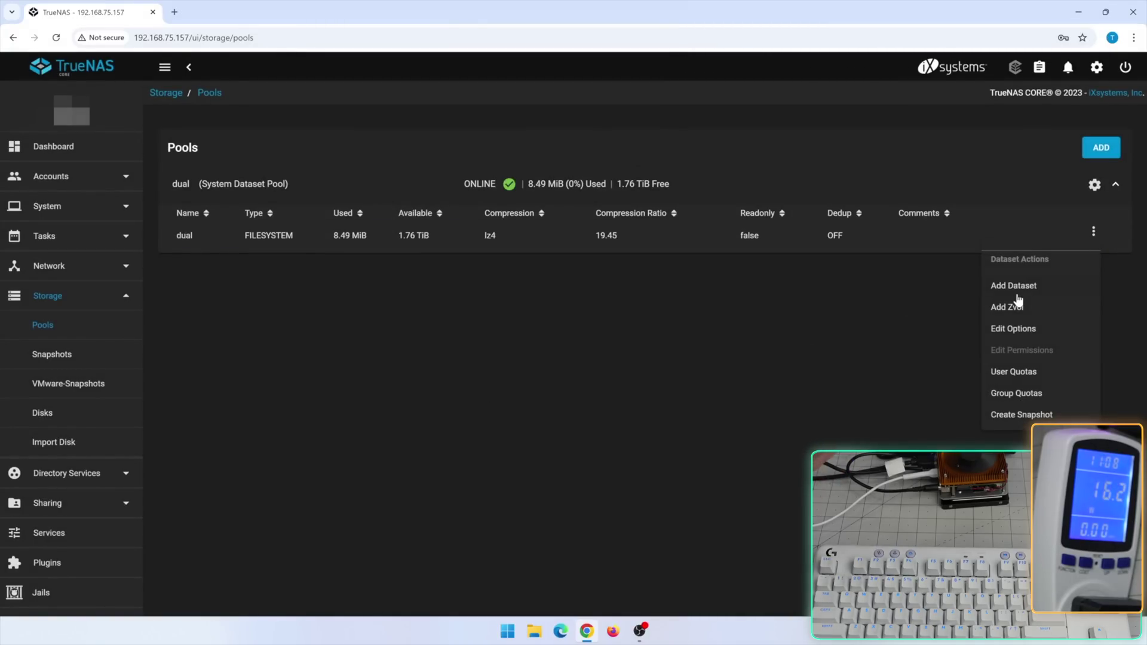
left_click(1038, 296)
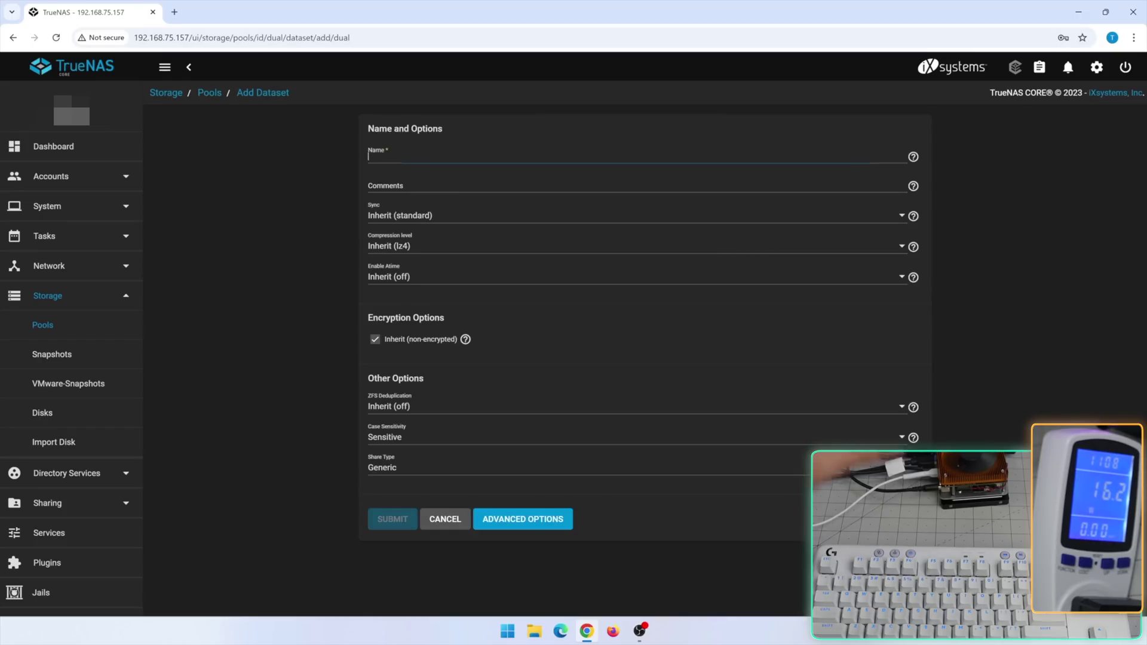
type("data")
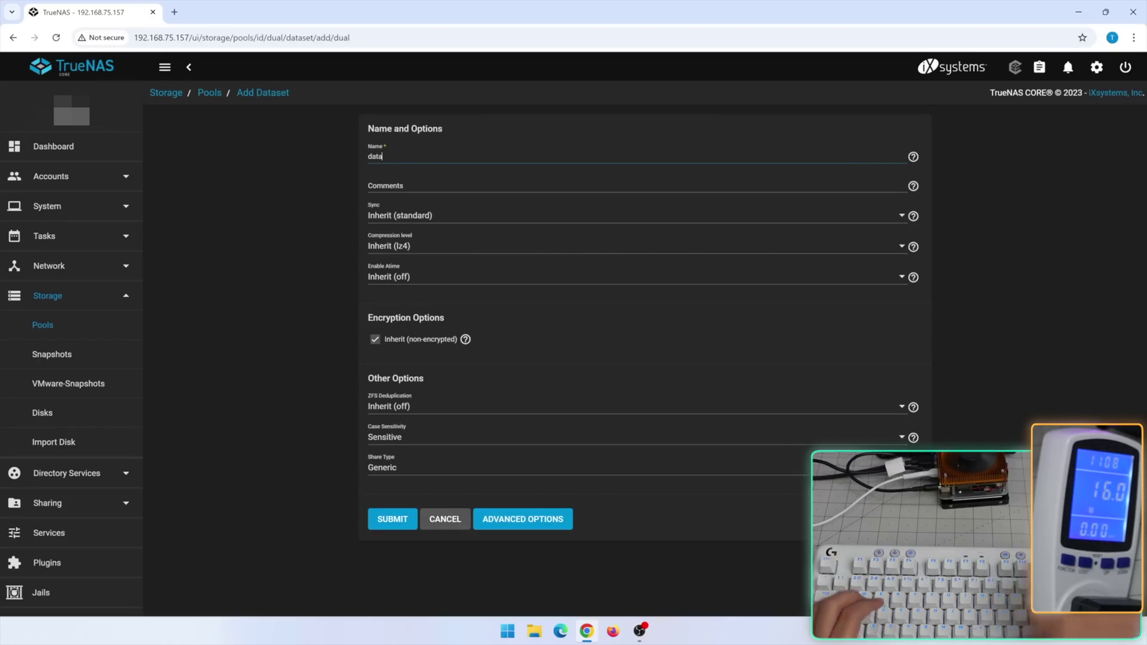
left_click(395, 515)
left_click(56, 178)
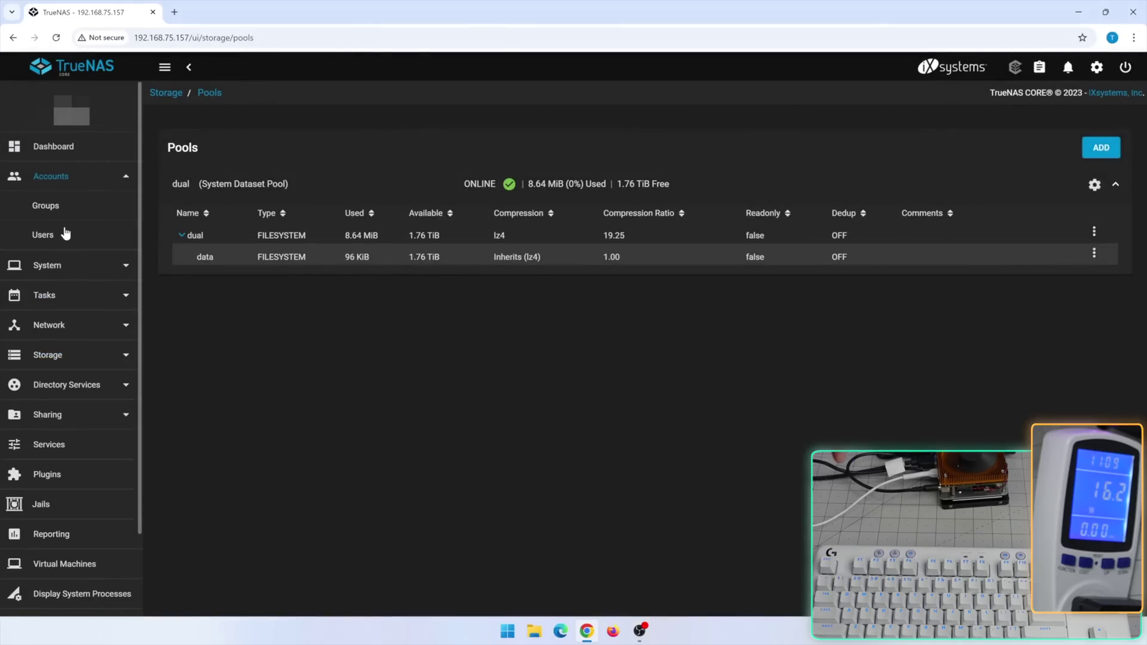
left_click(65, 233)
Start a new user named 'unsure' and enter its password twice.
left_click(716, 368)
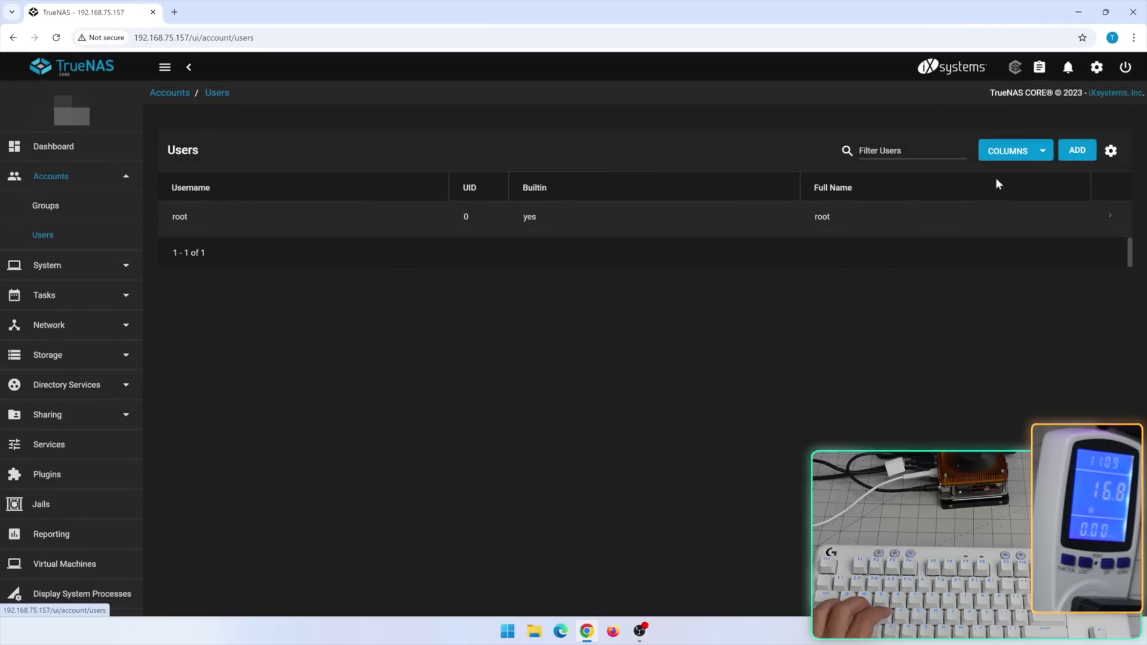
left_click(1073, 152)
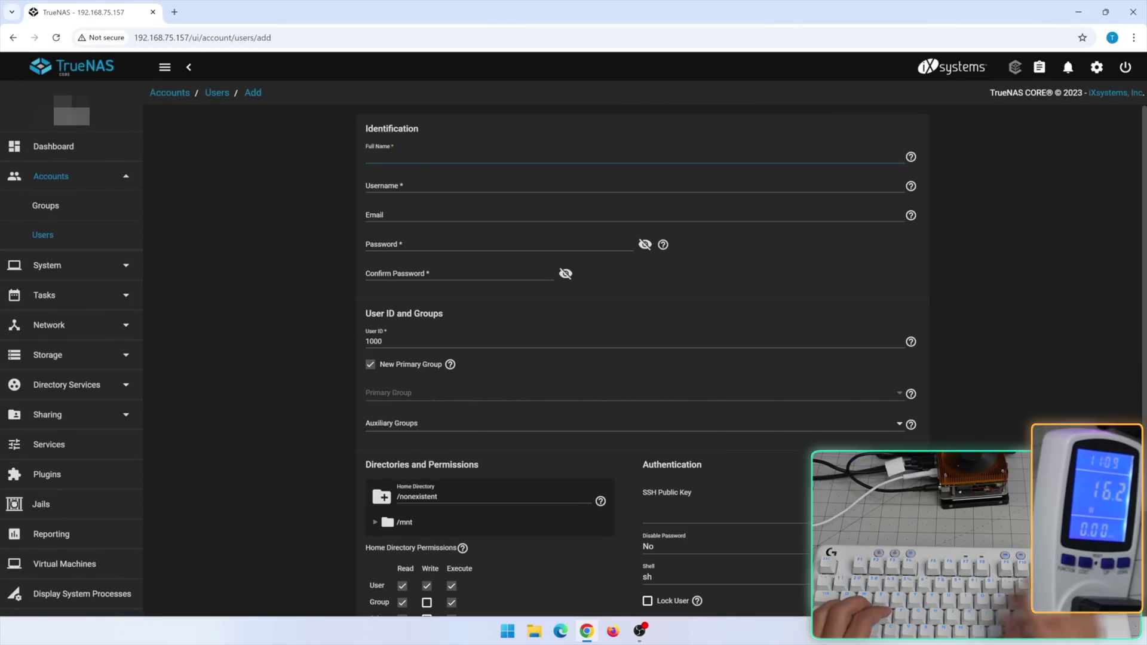
type("unsure")
key("Tab")
key("Tab")
key("Tab")
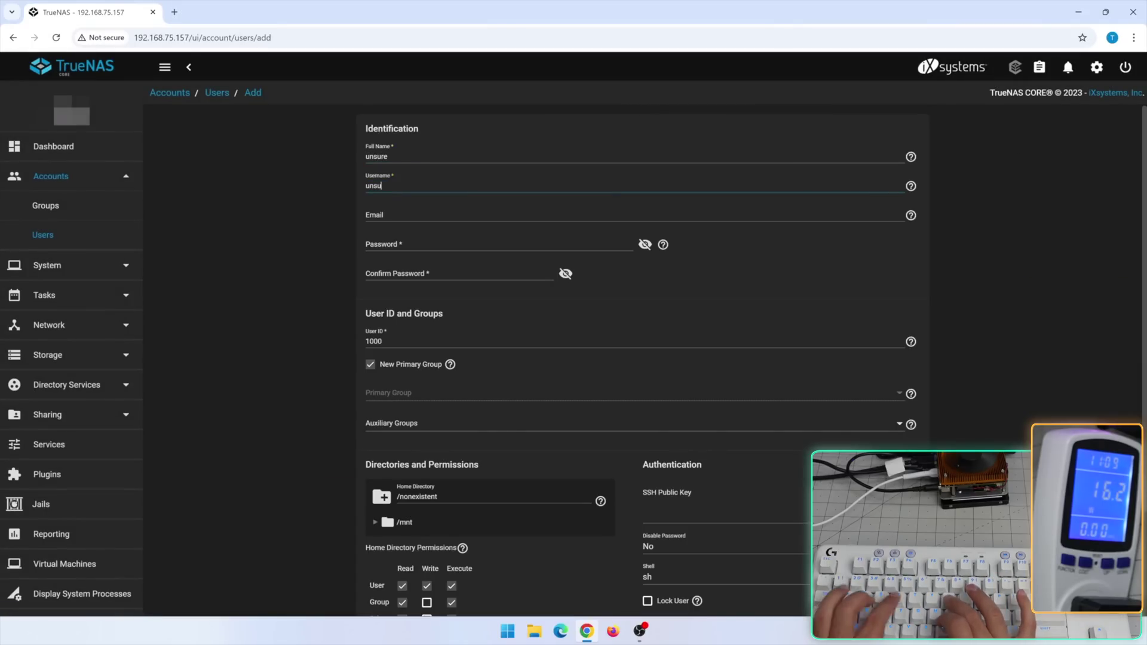
type("***********")
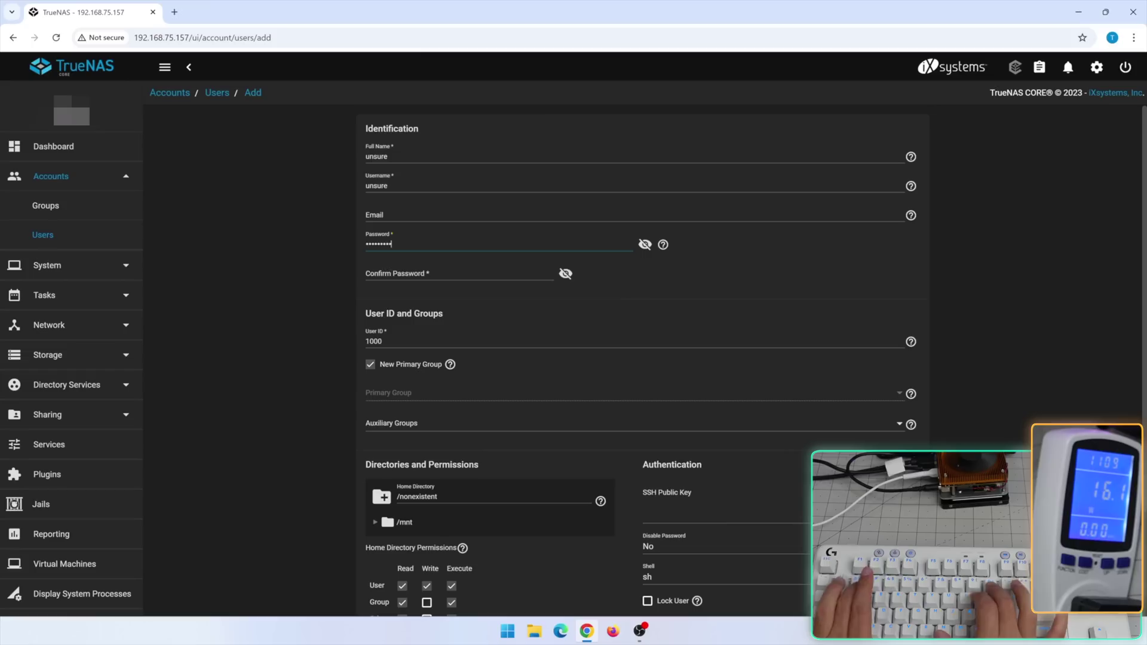
key("Tab")
type("***********")
Set the user's home directory to /mnt/dual/data and save the account.
scroll(432, 424, "down", 2)
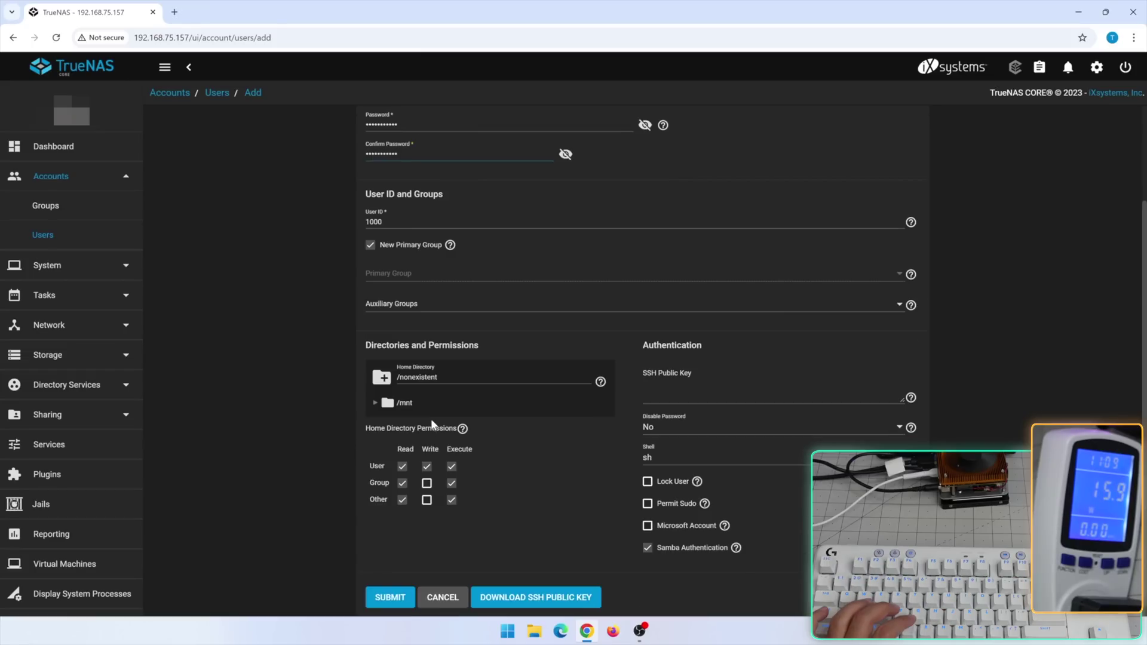
left_click(374, 404)
left_click(387, 422)
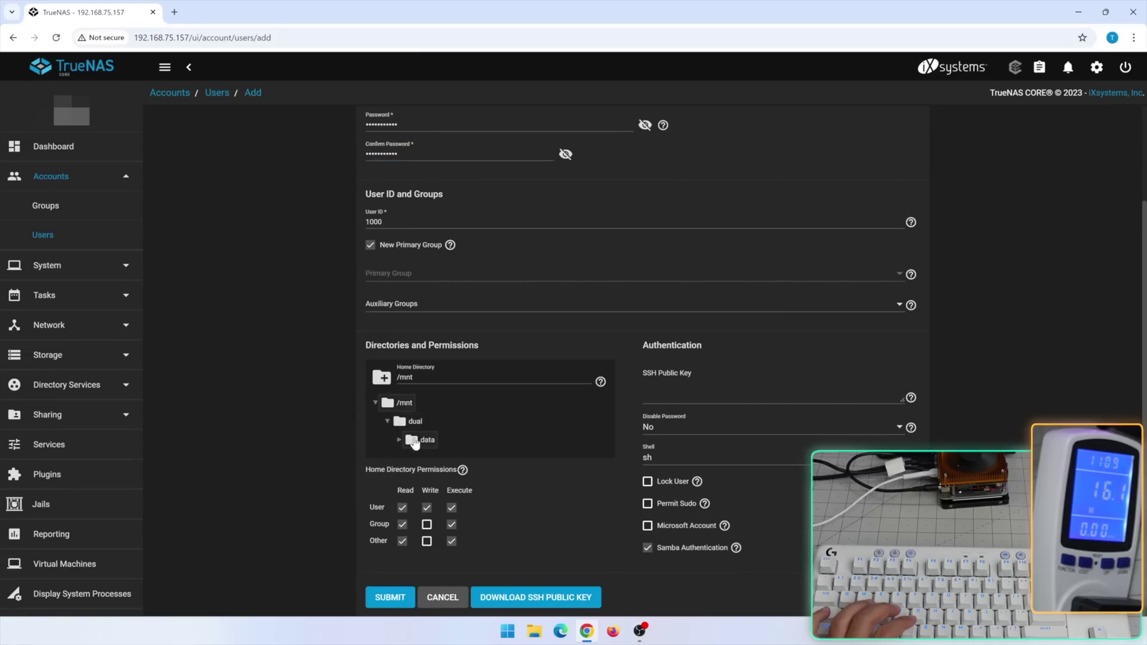
scroll(467, 475, "down", 1)
left_click(427, 513)
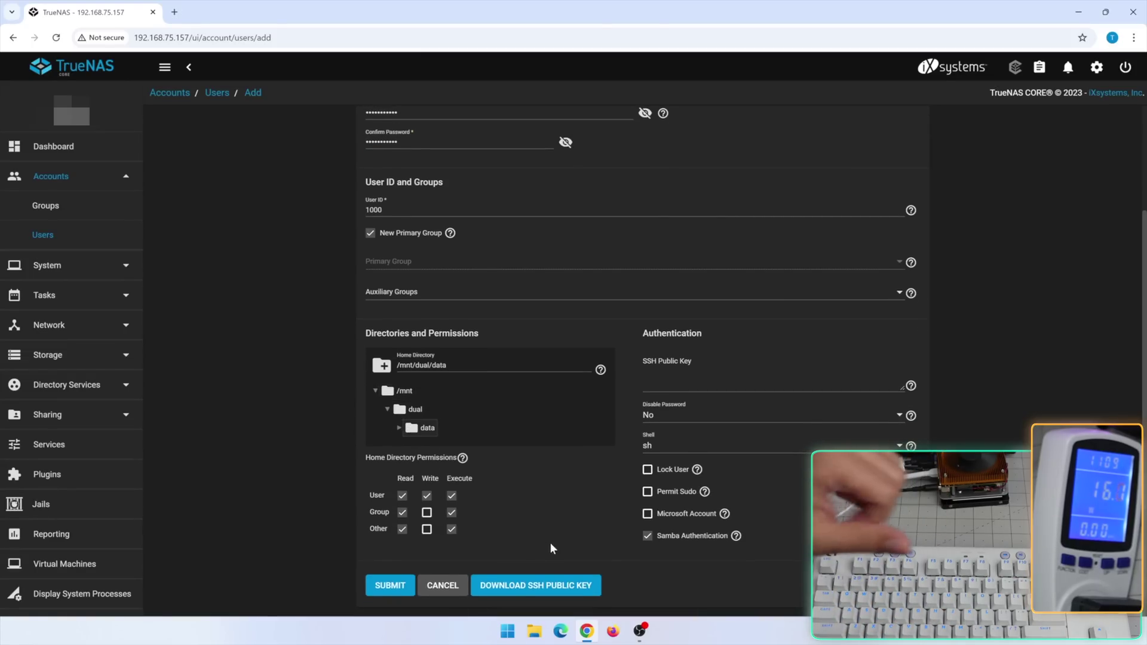
left_click(427, 529)
left_click(399, 585)
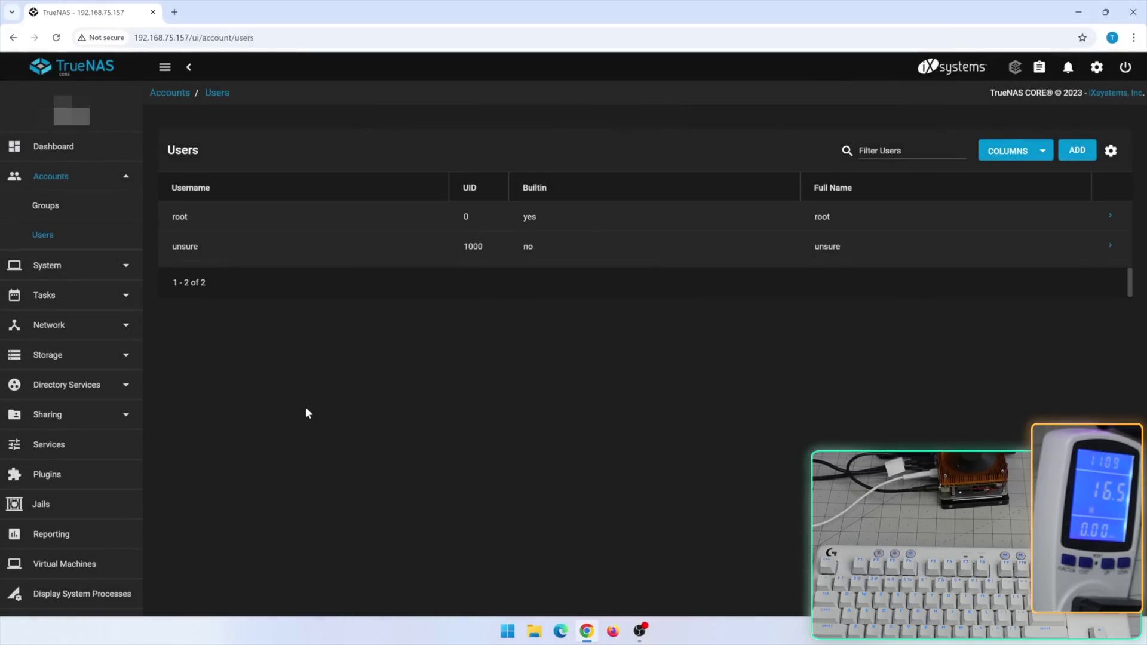
Add a new SMB share 'data' for the /mnt/dual/data dataset.
left_click(62, 414)
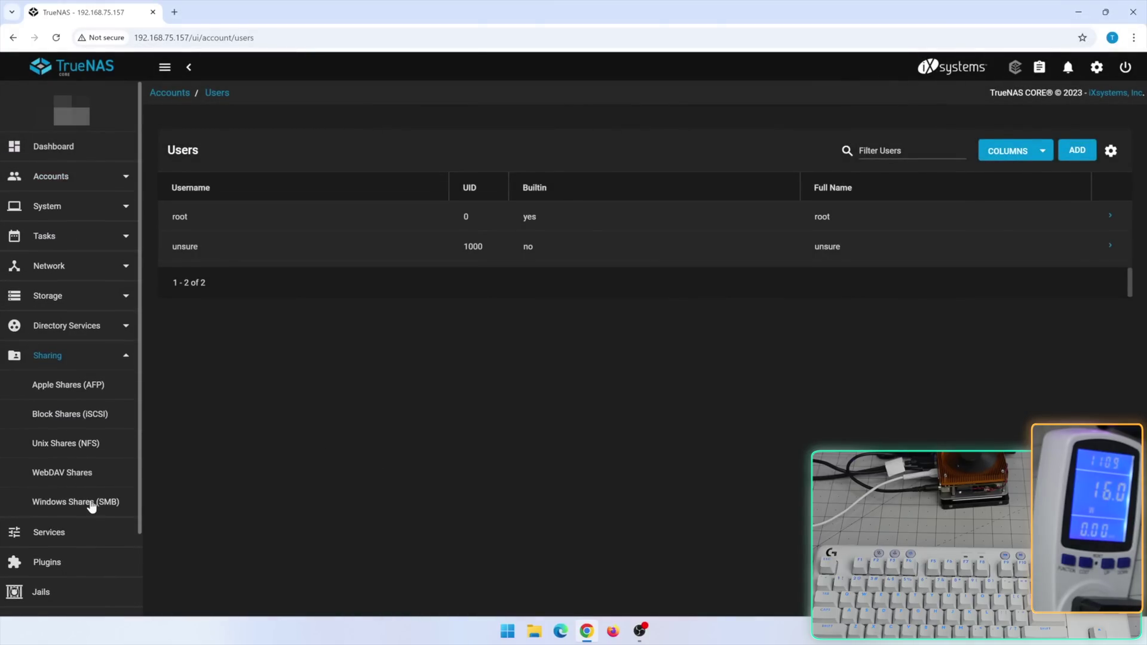
left_click(91, 504)
left_click(1090, 151)
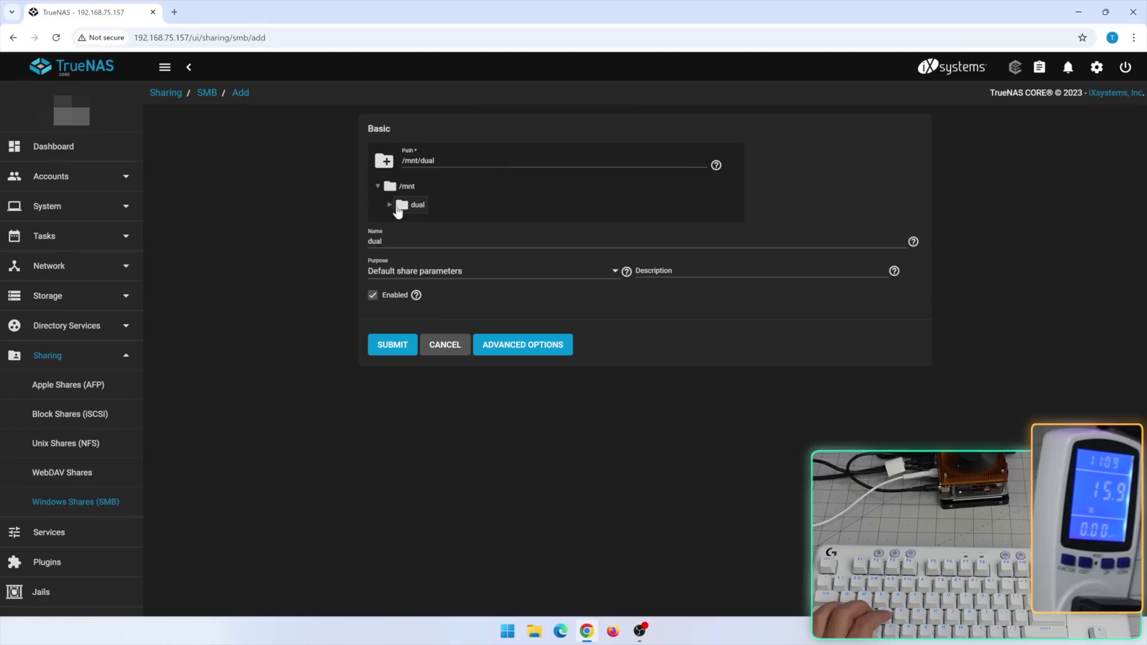
left_click(397, 208)
left_click(496, 365)
scroll(449, 382, "down", 2)
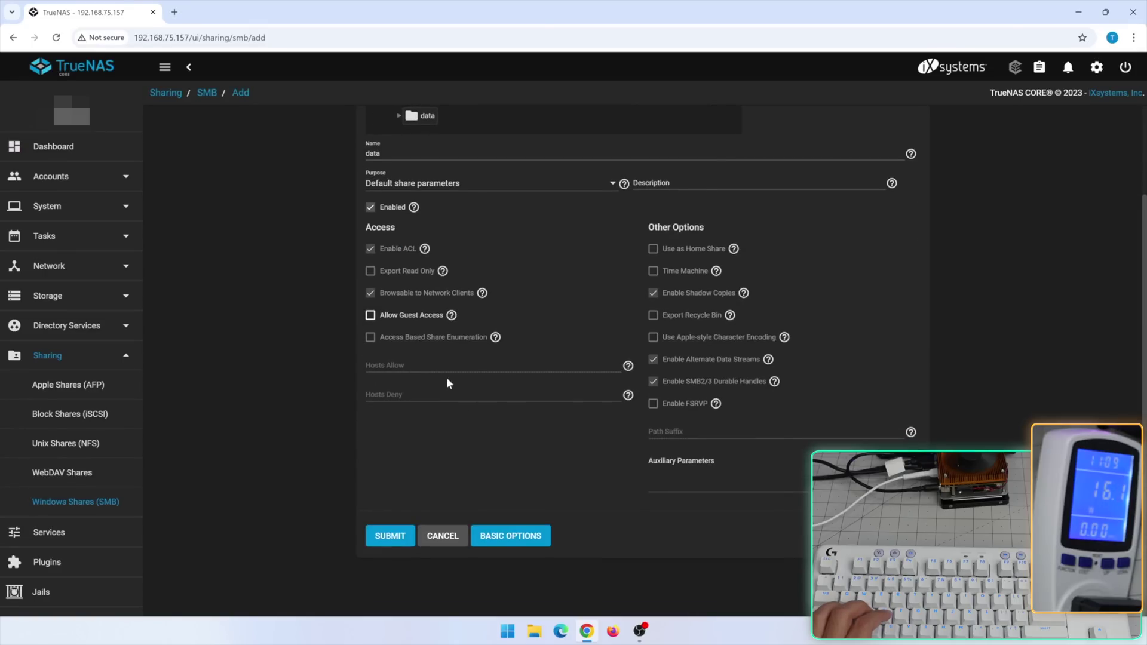
left_click(391, 537)
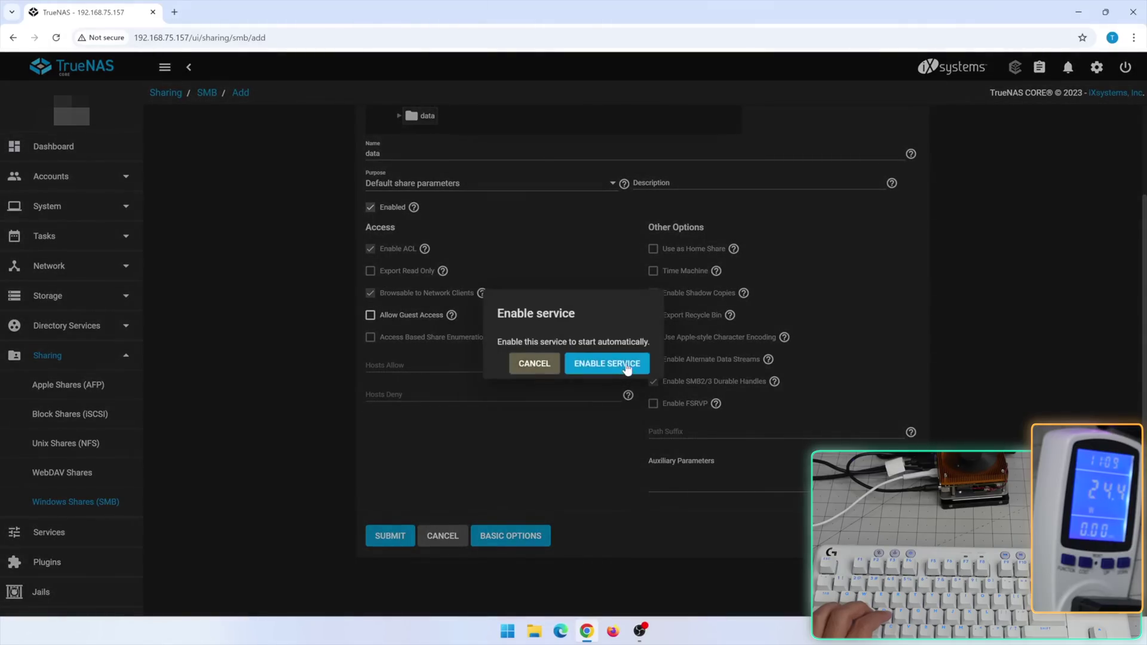
Enable the SMB service and begin building a custom ACL for the data dataset.
left_click(625, 362)
left_click(612, 396)
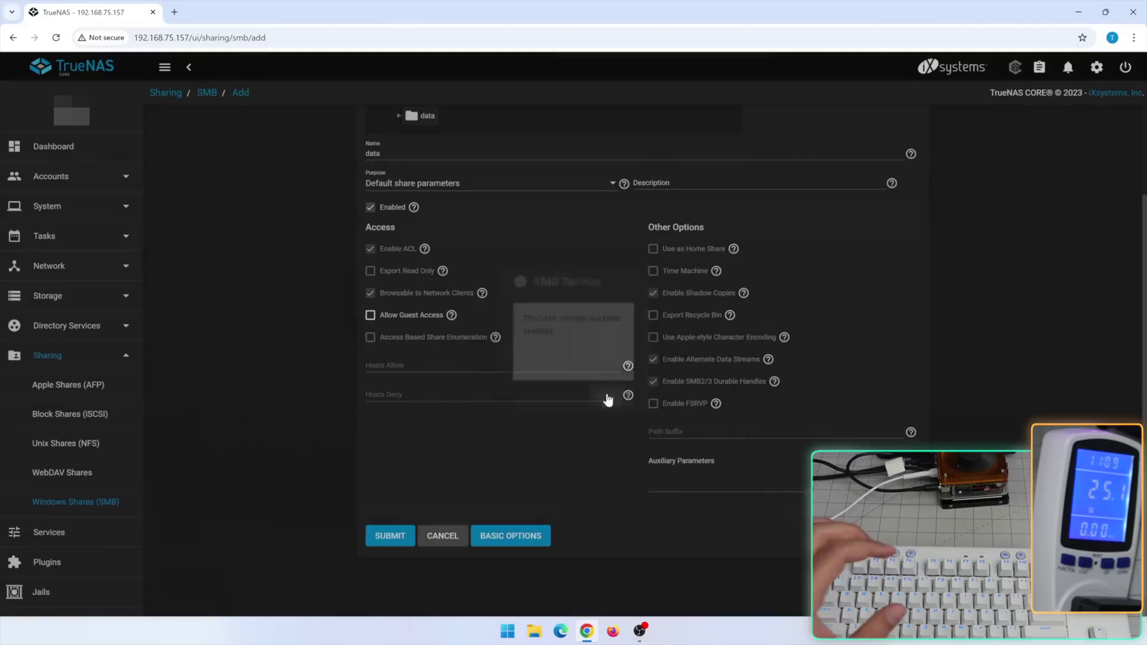
left_click(618, 364)
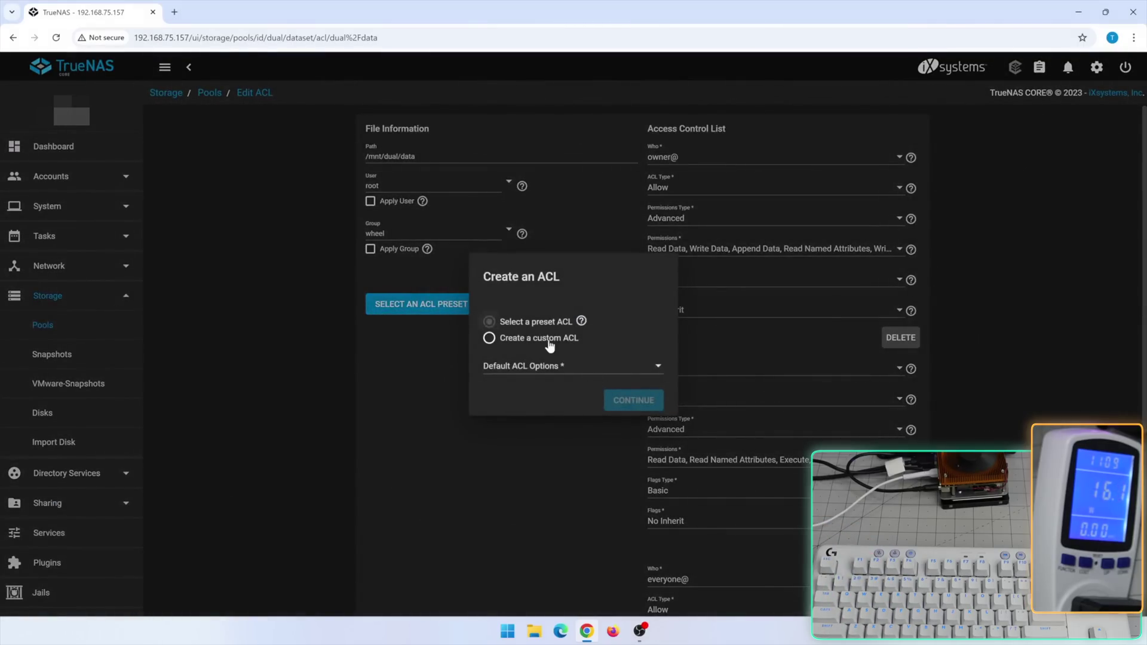
left_click(549, 340)
left_click(627, 382)
Add a new ACL entry for the user 'unsure'.
scroll(693, 375, "down", 4)
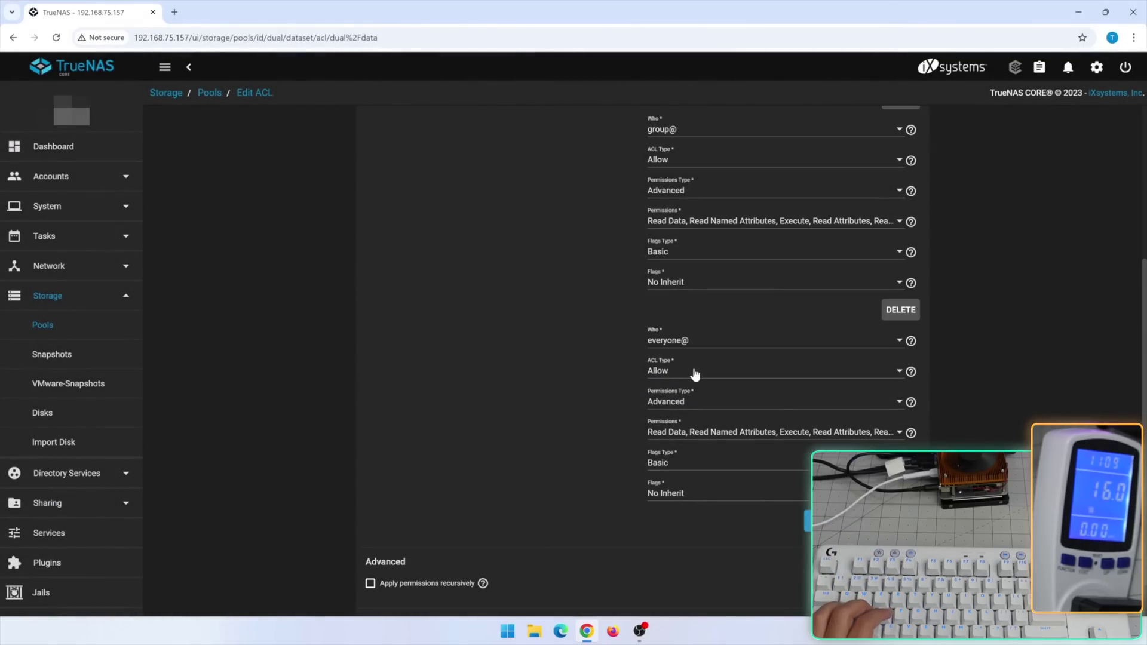
scroll(612, 517, "down", 1)
left_click(819, 473)
scroll(747, 494, "down", 3)
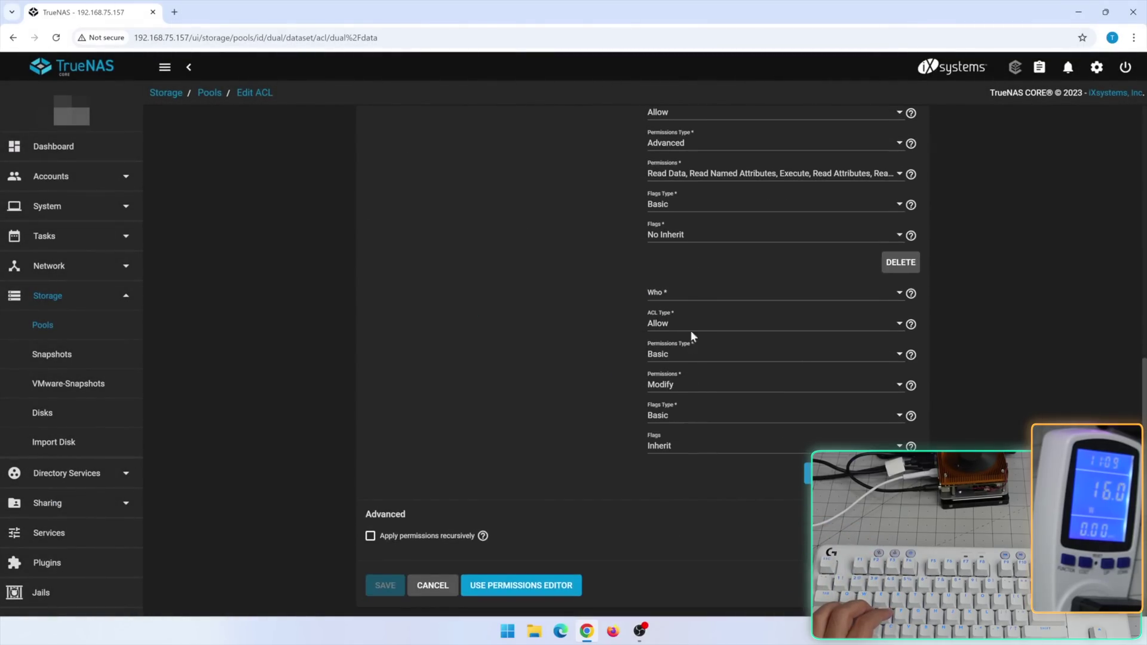
left_click(691, 293)
left_click(681, 443)
type("unsure")
left_click(686, 358)
Grant unsure Full Control, apply permissions recursively, and save the ACL.
scroll(609, 367, "down", 1)
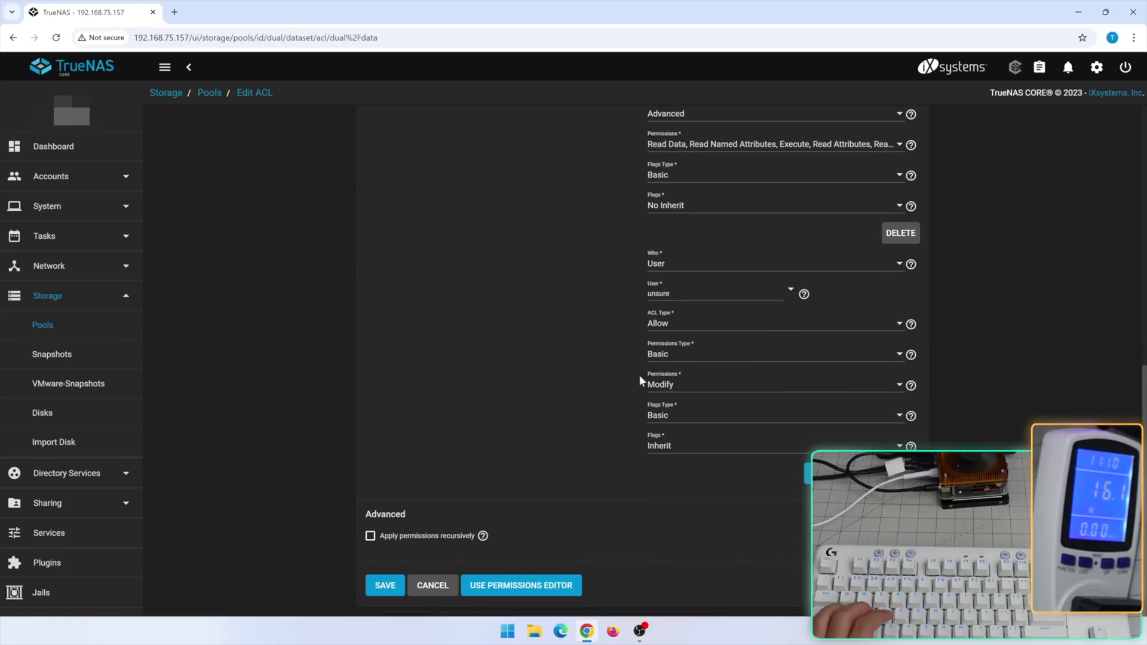
left_click(676, 390)
left_click(677, 389)
left_click(679, 389)
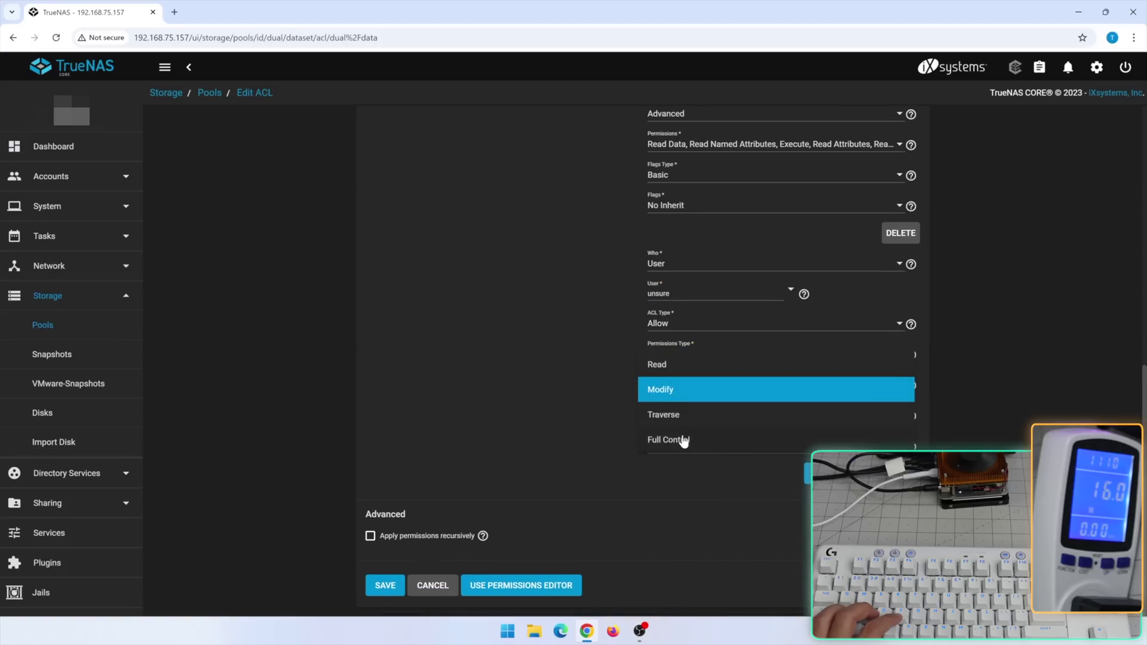
left_click(684, 440)
left_click(370, 536)
left_click(687, 379)
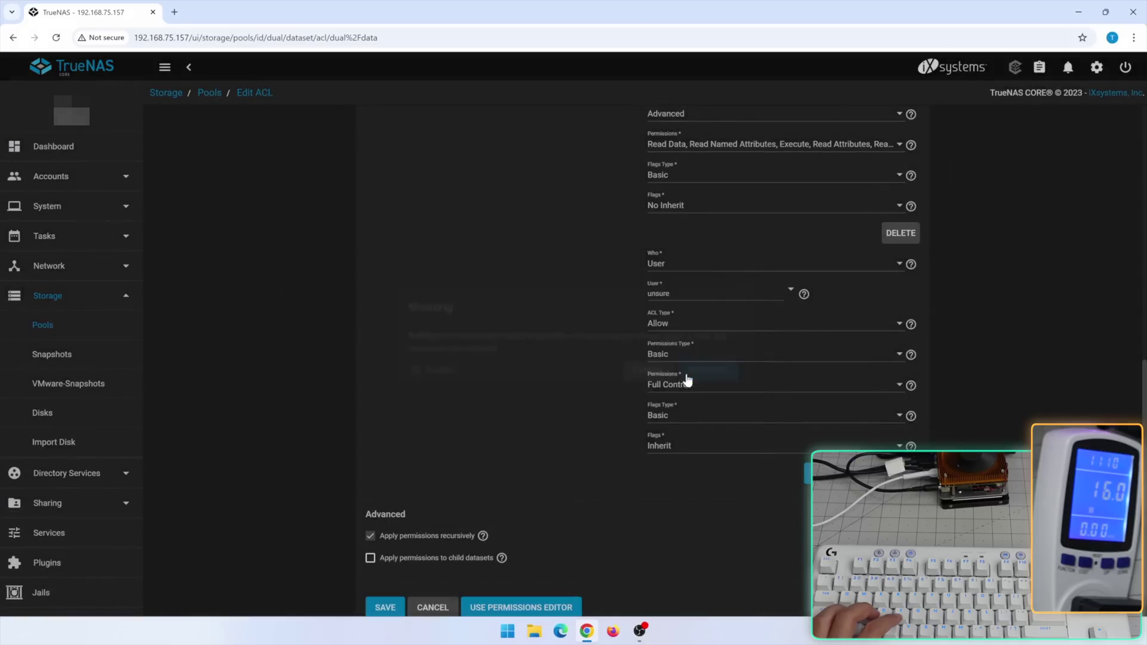
left_click(385, 585)
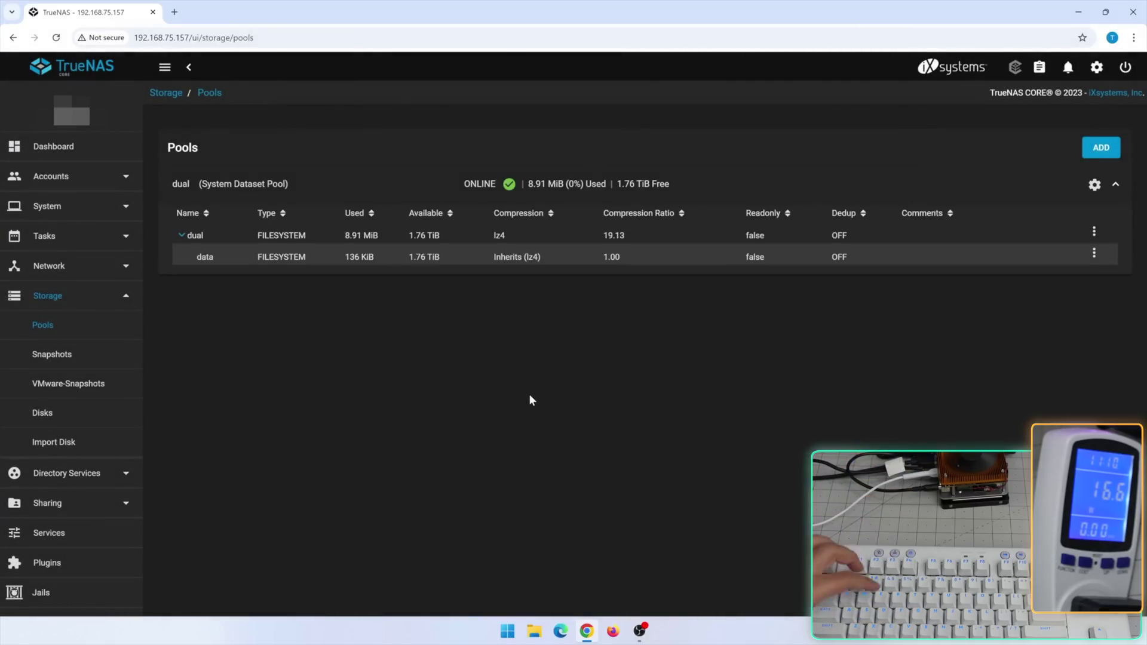
Open the data share at \\192.168.75.157 in File Explorer.
key("super+e")
key("ctrl+l")
type("\\\\192")
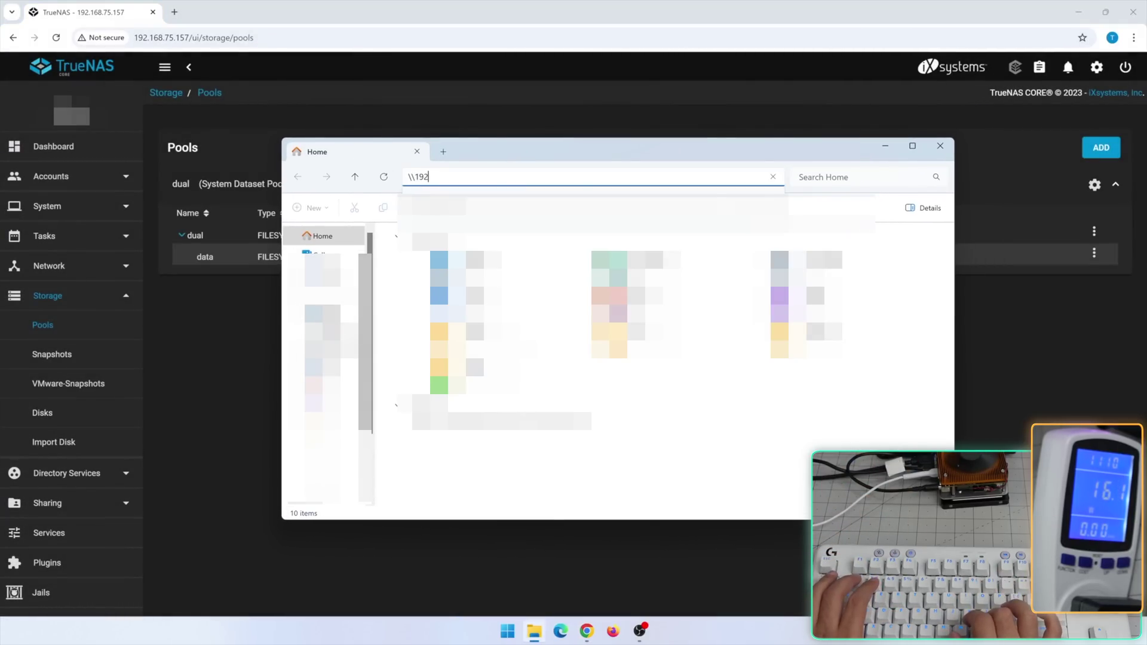
type(".168.75.")
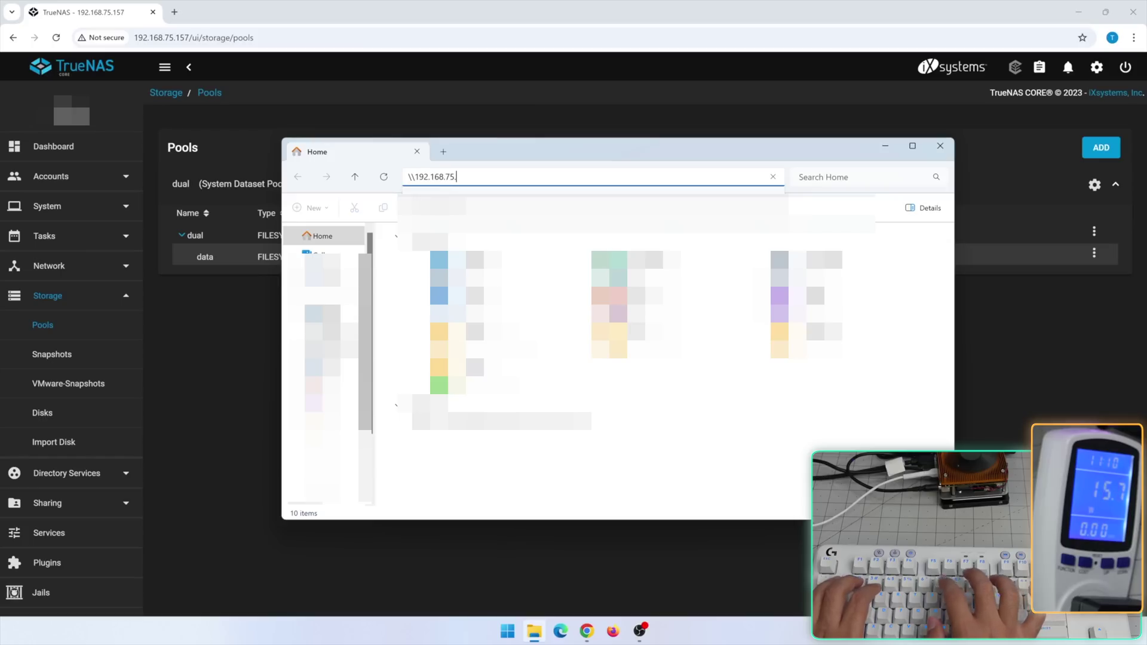
type("157")
key("Return")
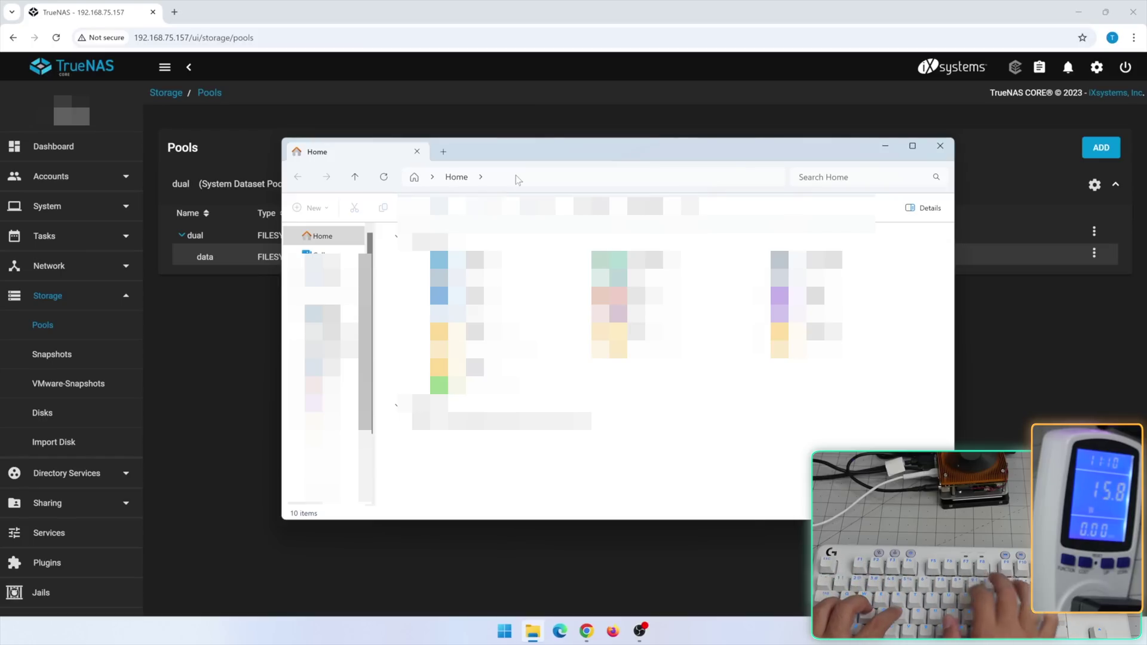
key("Return")
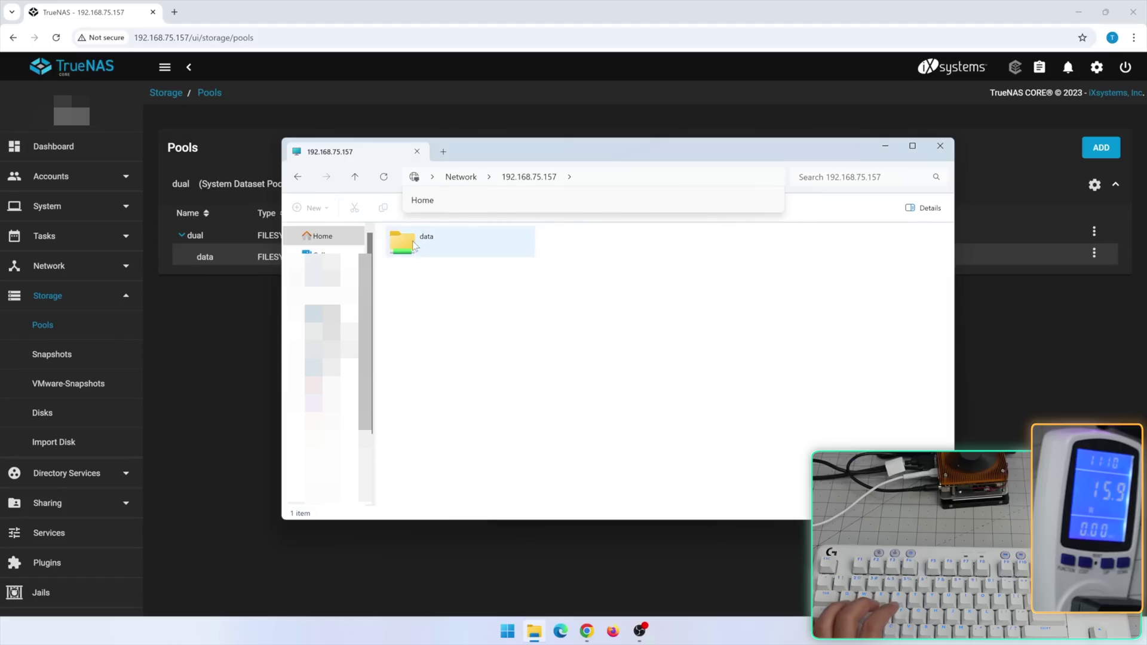
double_click(412, 245)
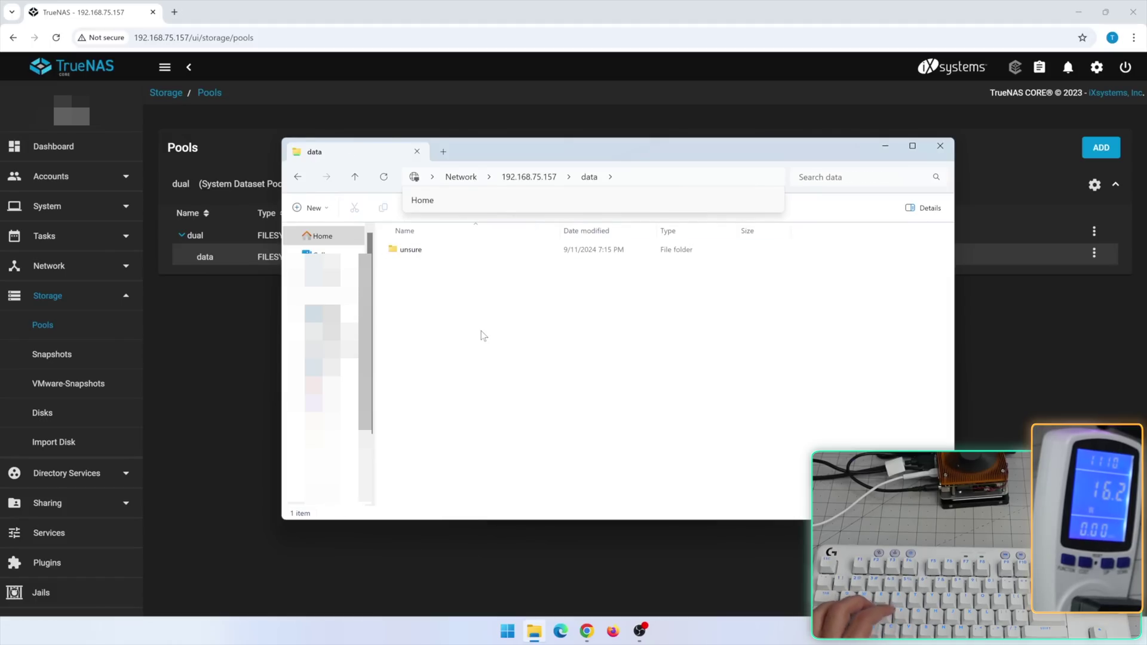
Paste file 21 from the Desktop into the data share.
key("super+e")
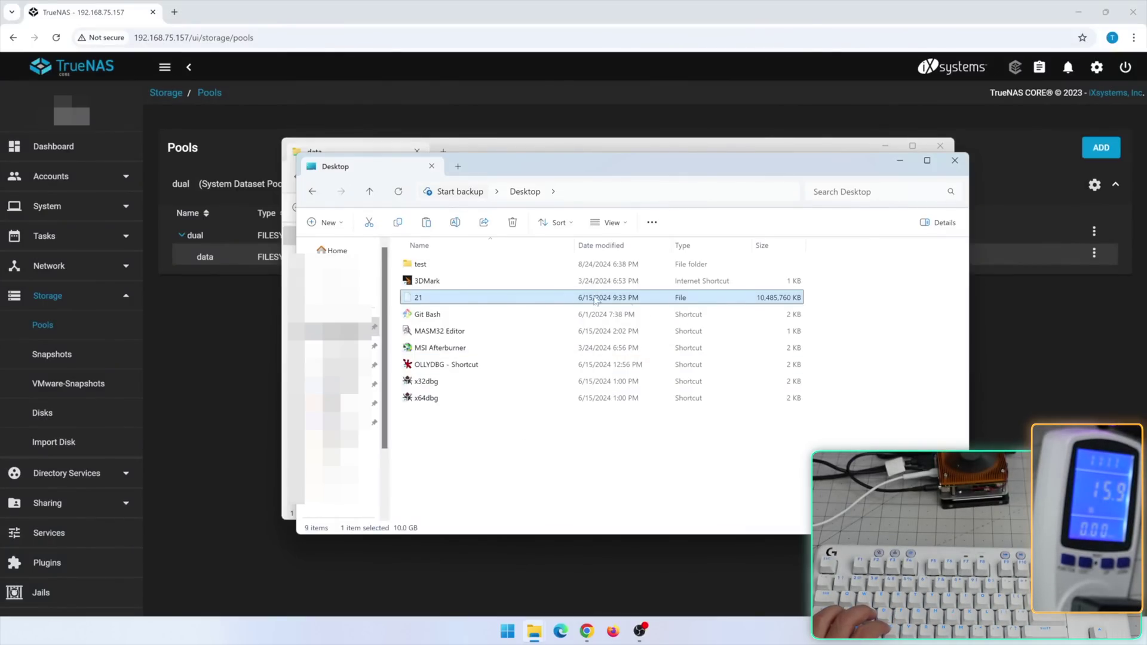
left_click_drag(514, 171, 511, 287)
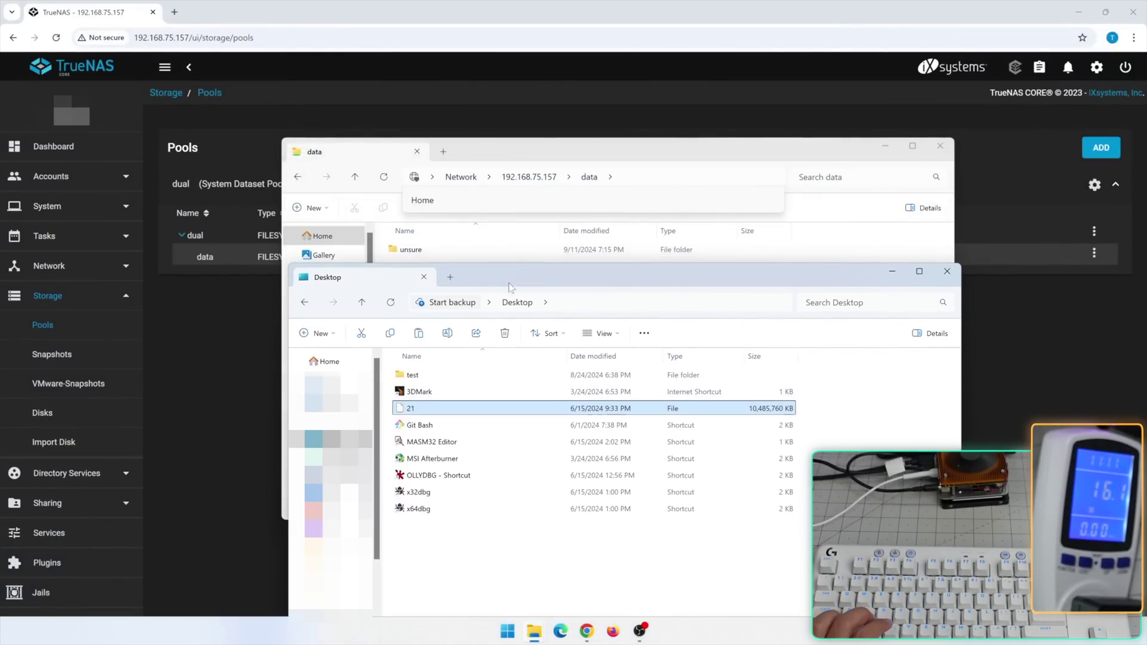
left_click(632, 158)
key("ctrl+v")
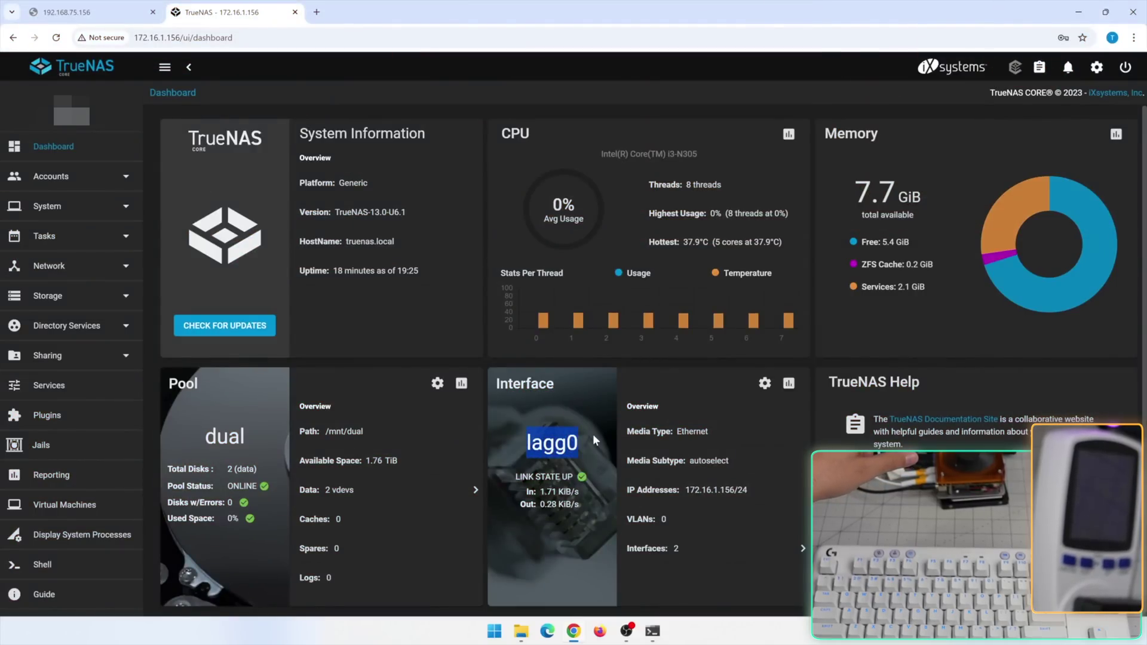
Check that lagg0 combines igc0 and igc1 with all interfaces UP, then open File Explorer.
left_click(669, 549)
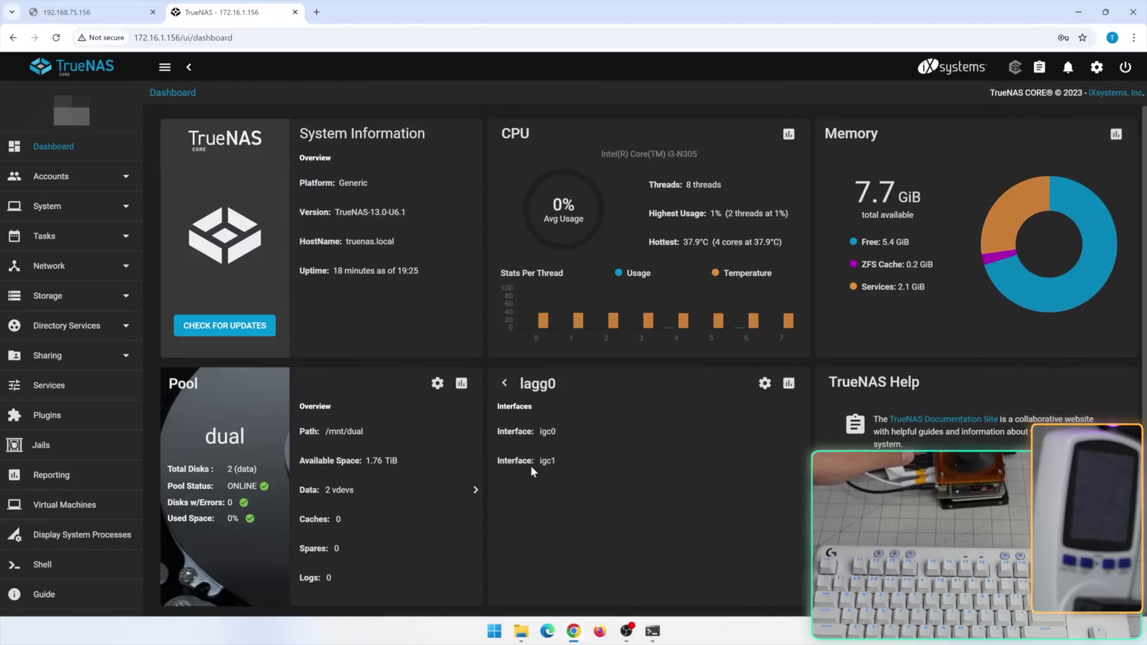
left_click(49, 266)
left_click(69, 298)
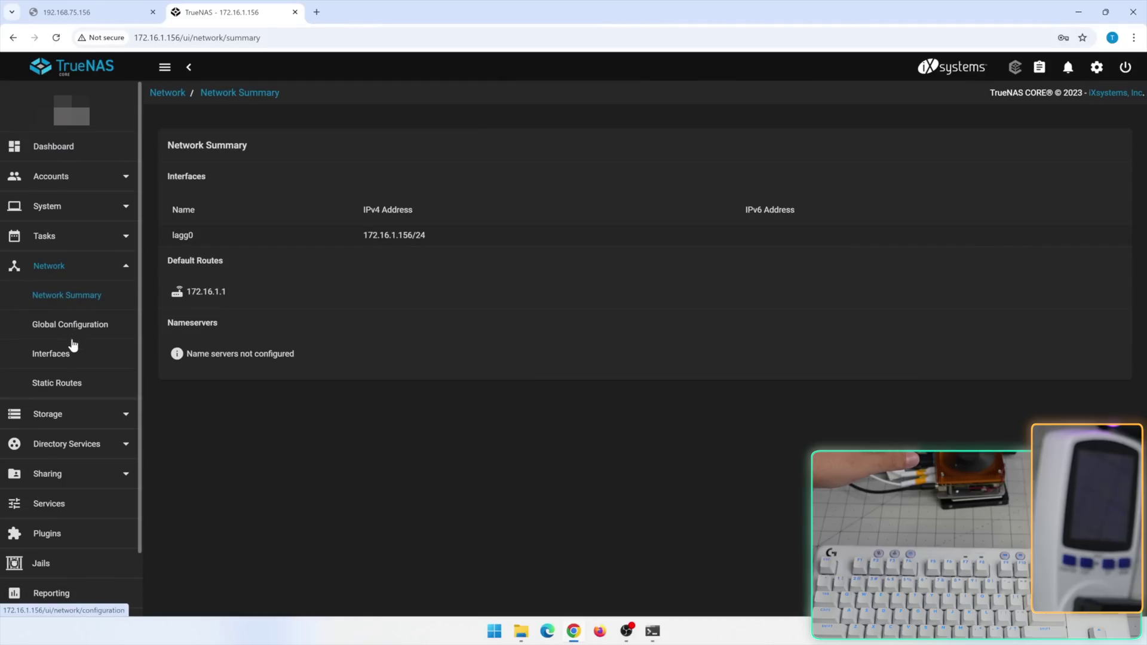
left_click(71, 349)
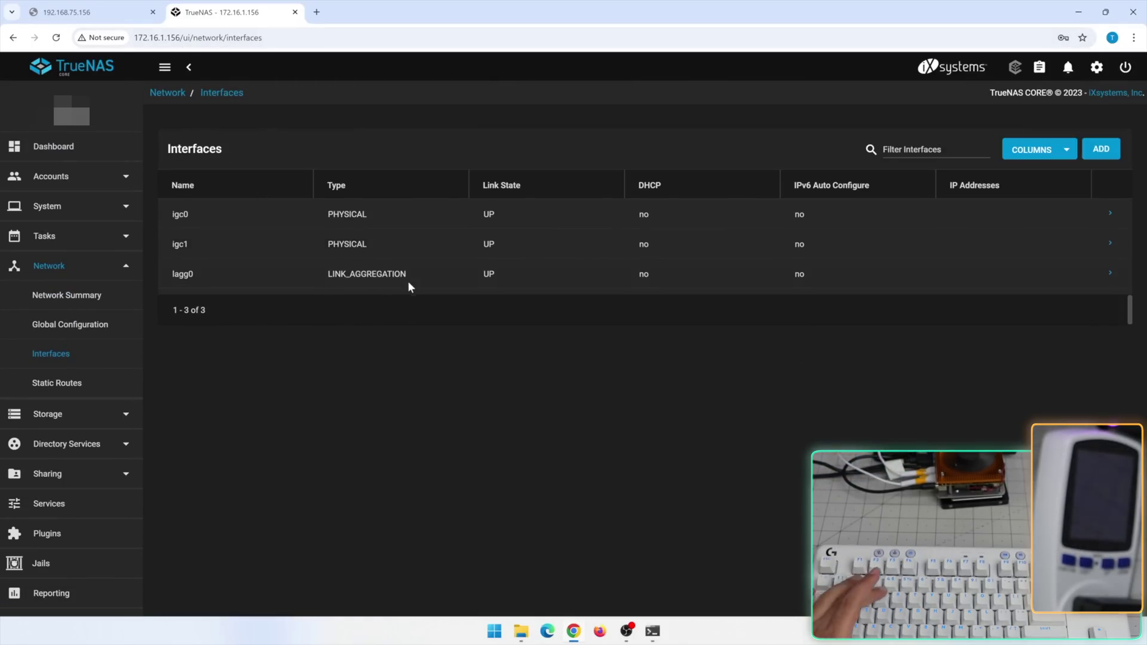
key("super+e")
left_click_drag(531, 9, 550, 142)
Go to \\172.16.1.156 and paste file 21 from the Desktop into its data share.
left_click(540, 173)
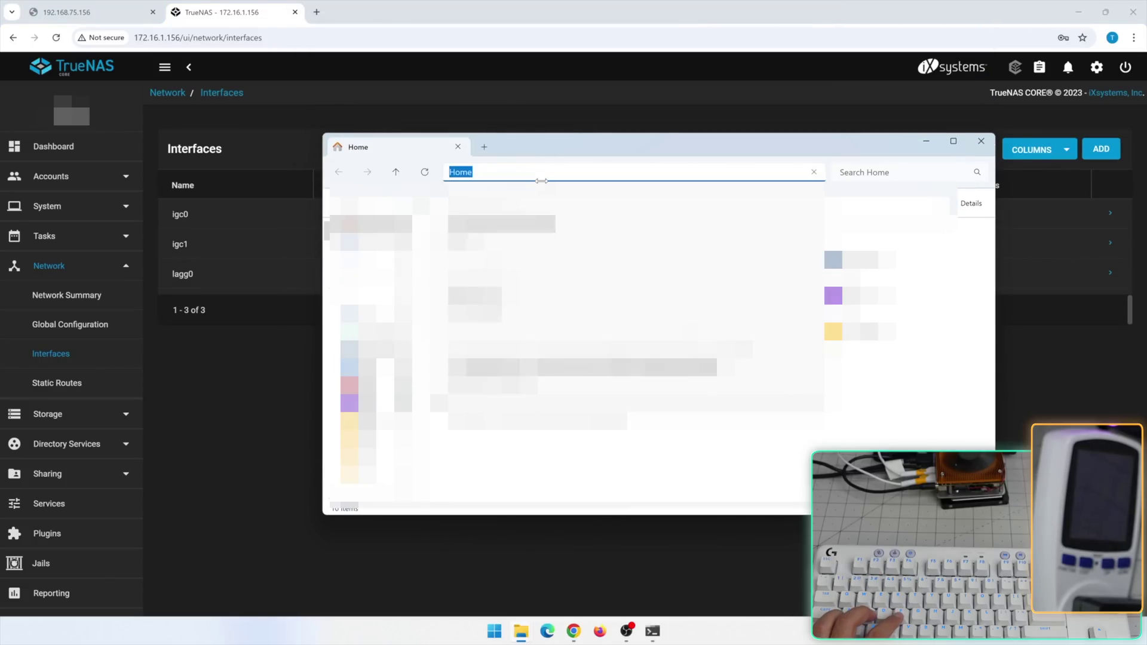
type("\\172")
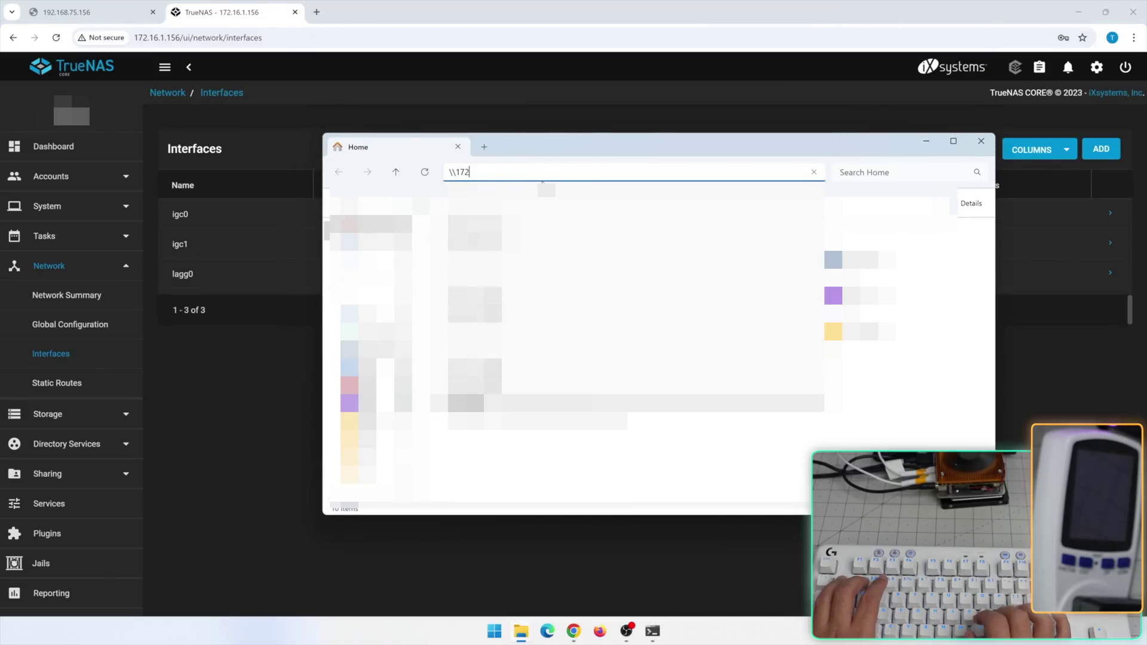
type(".16.1.156")
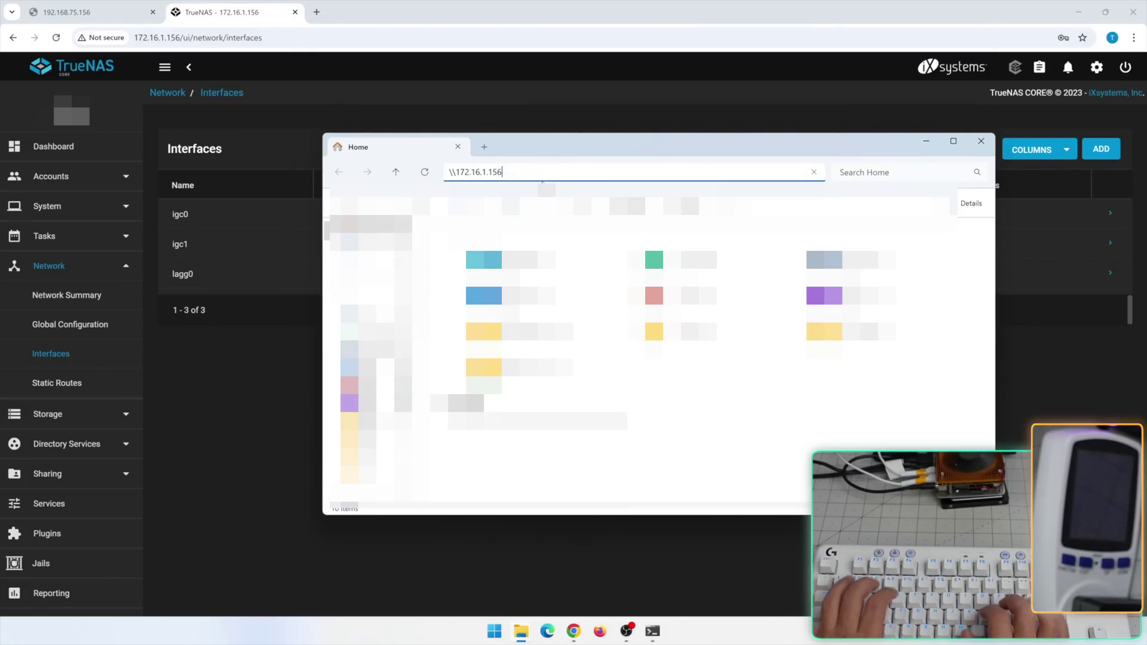
key("Return")
key("Return")
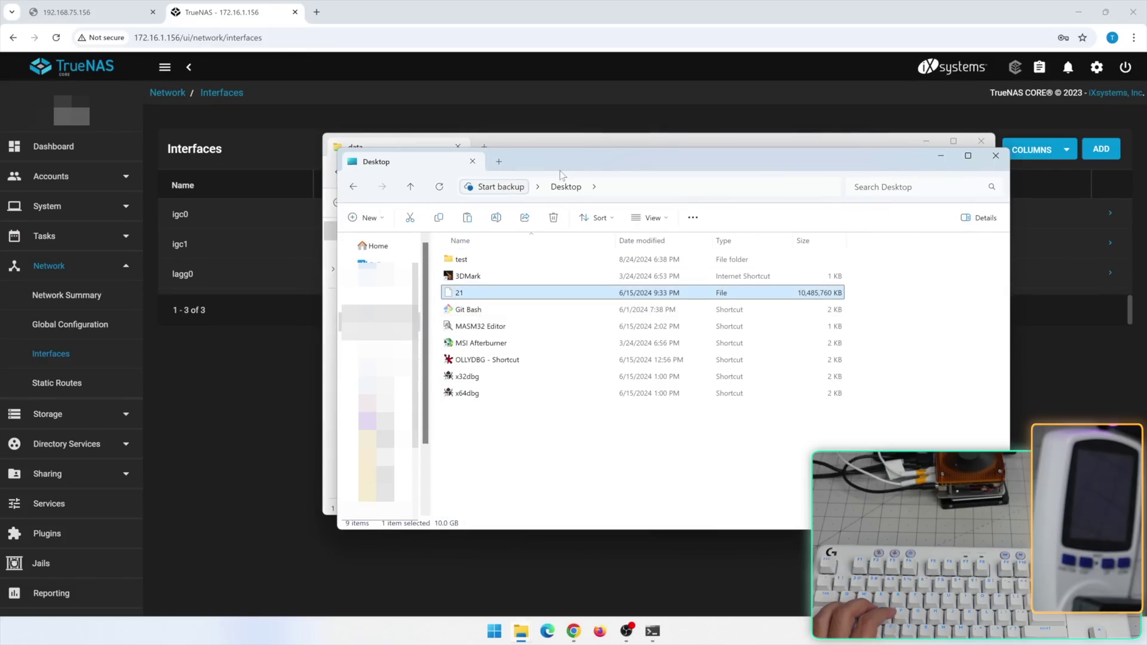
left_click_drag(561, 175, 548, 300)
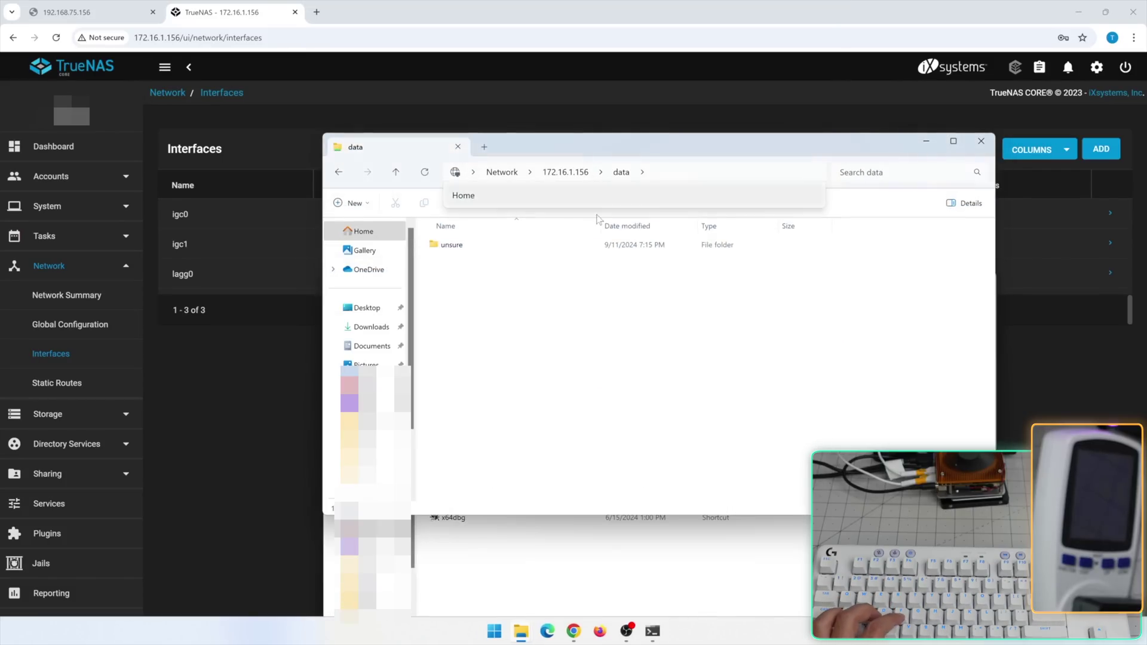
key("ctrl+v")
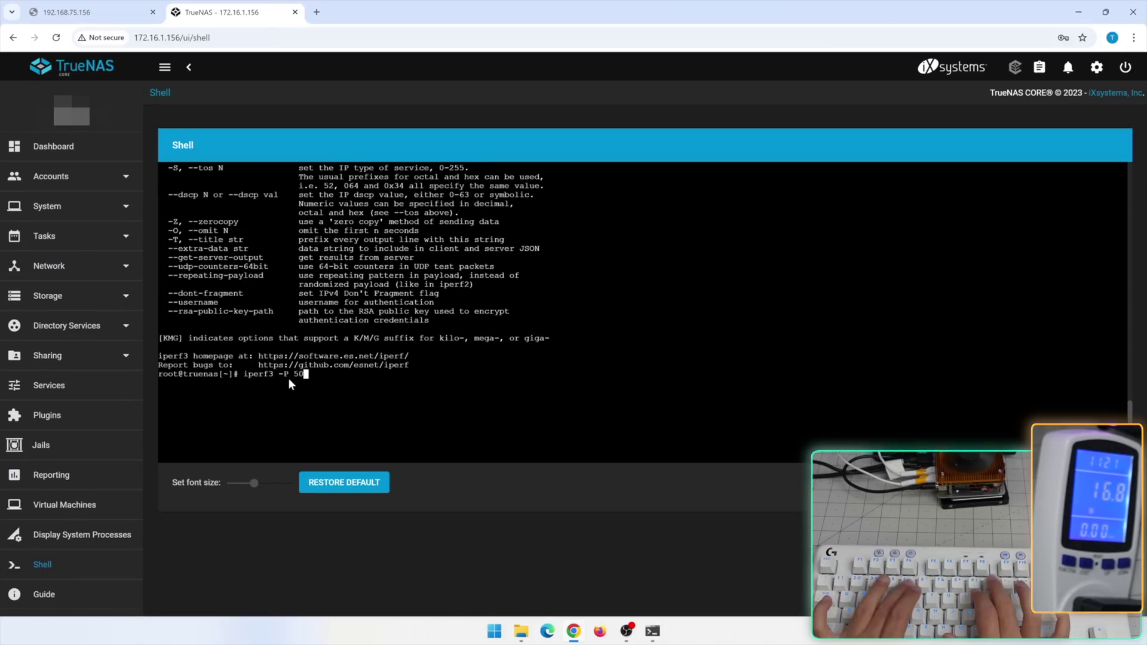
Run iperf3 -P 50 -bidir -c 172.16.1.10 in the TrueNAS shell.
type("-bidir -c 172")
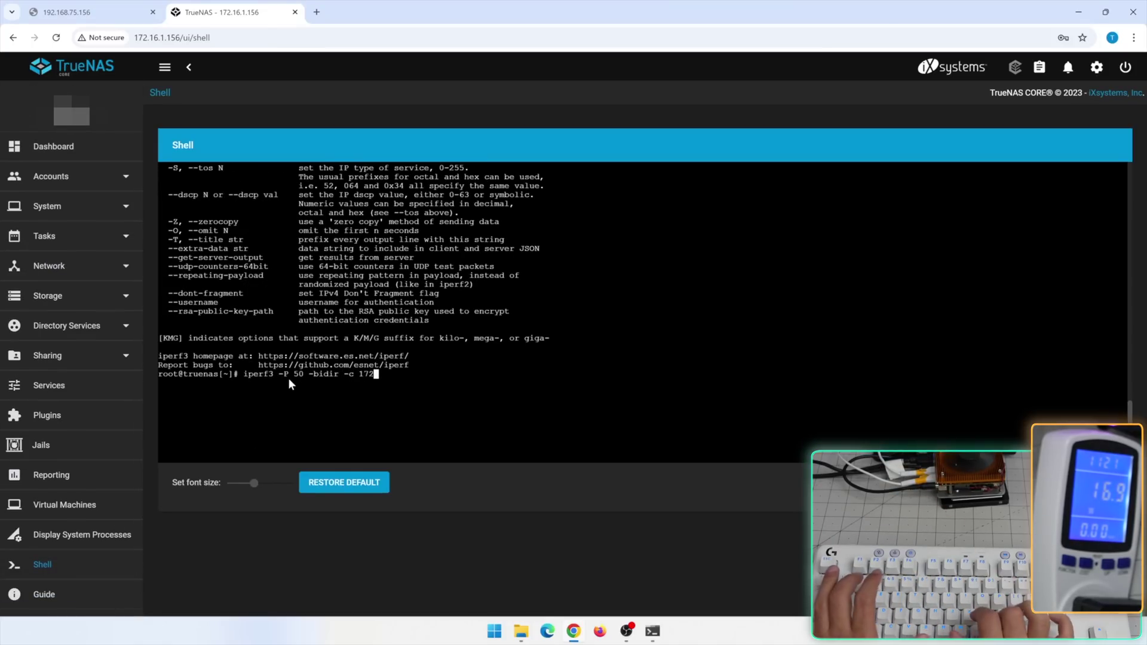
type(".16.1.10")
key("Return")
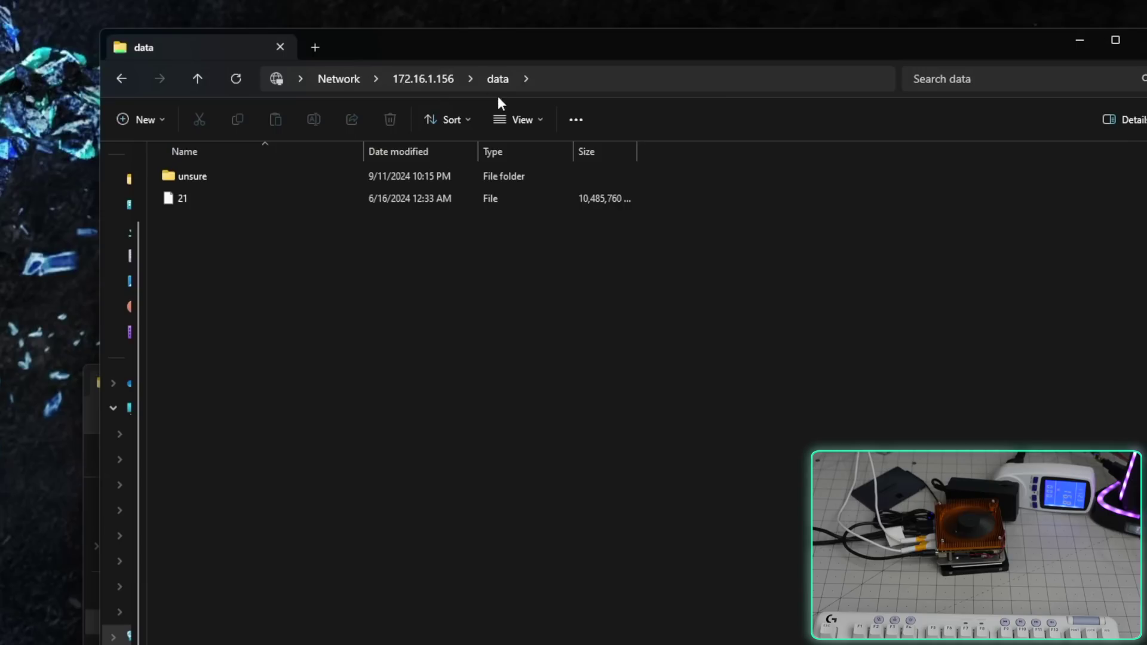
Copy the file 'large' from the Desktop test folder and bring the data share window forward.
key("alt+Tab")
left_click(181, 519)
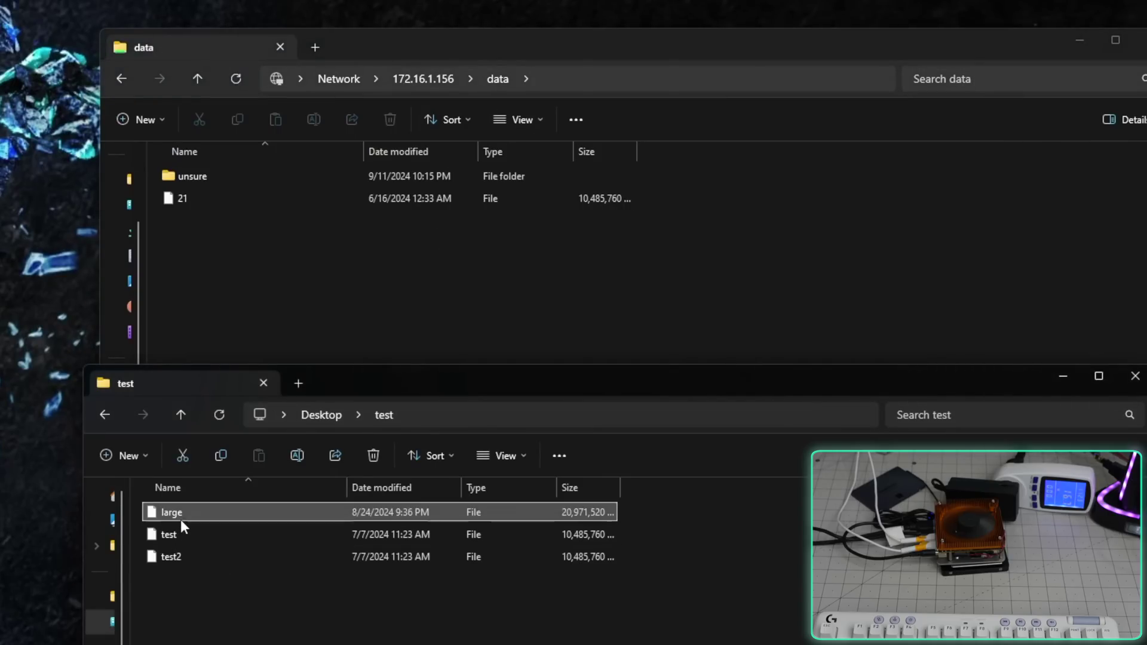
key("ctrl+c")
left_click(338, 273)
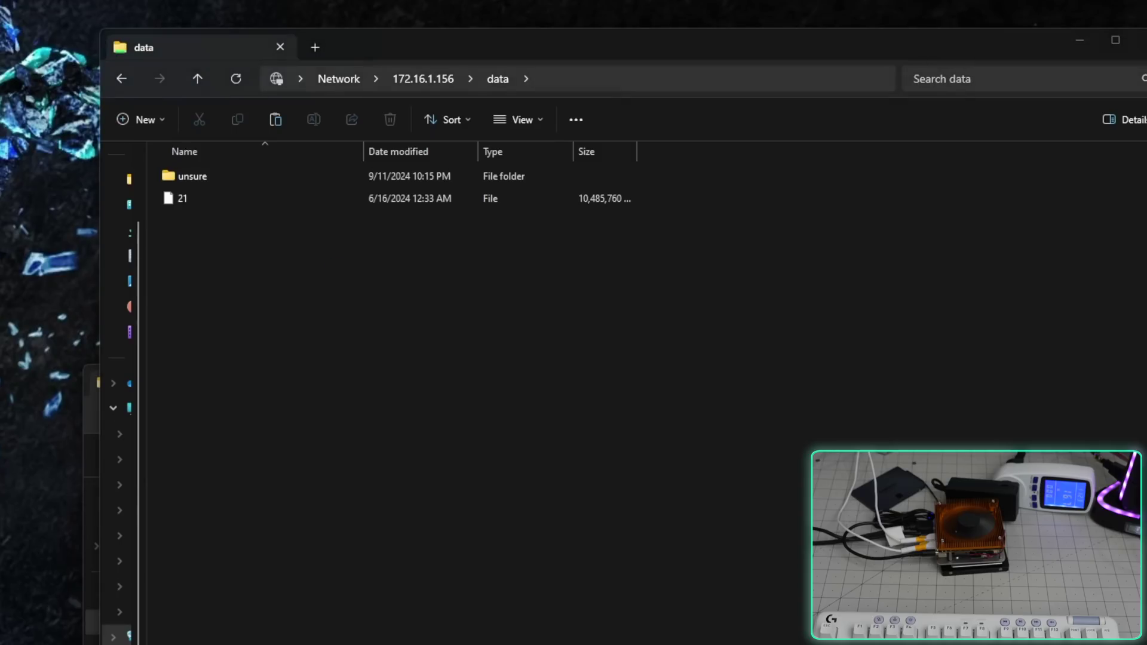